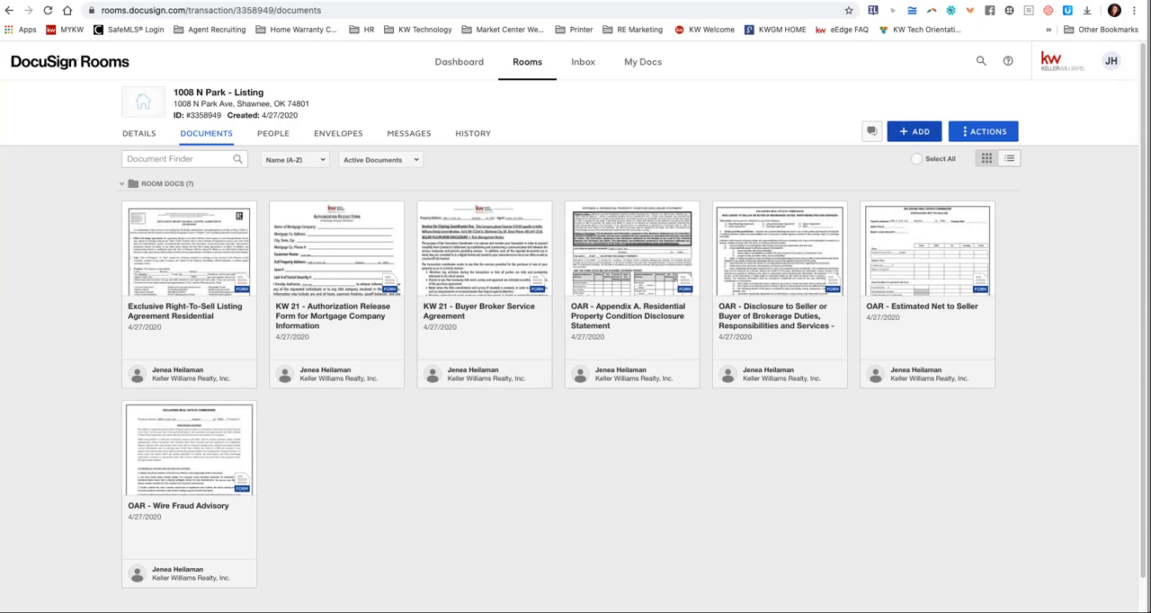
left_click(918, 159)
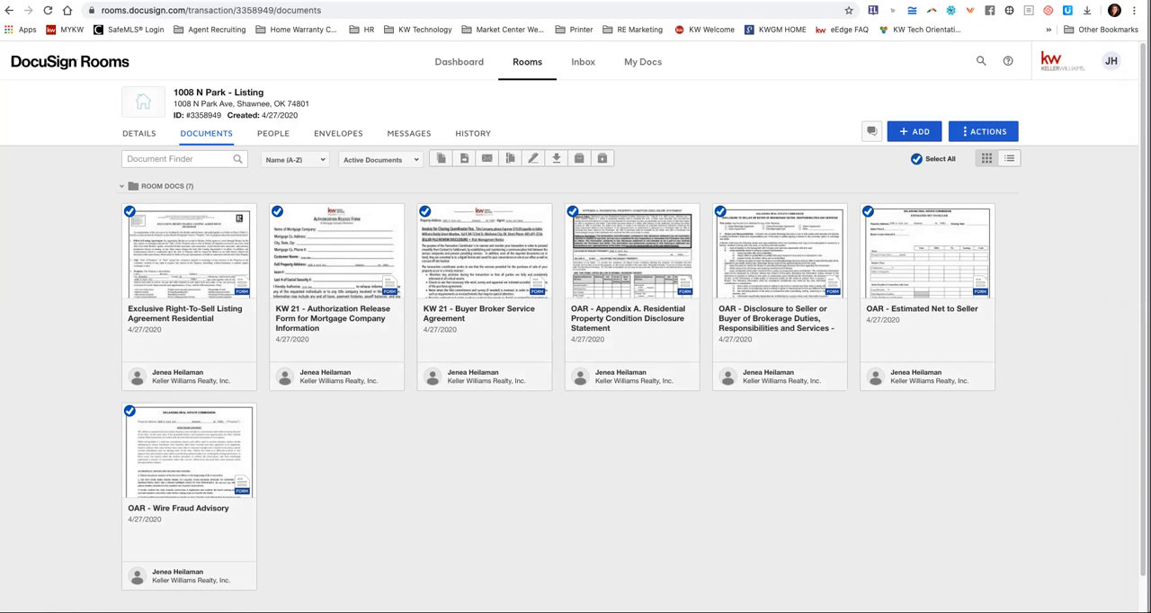
left_click(917, 159)
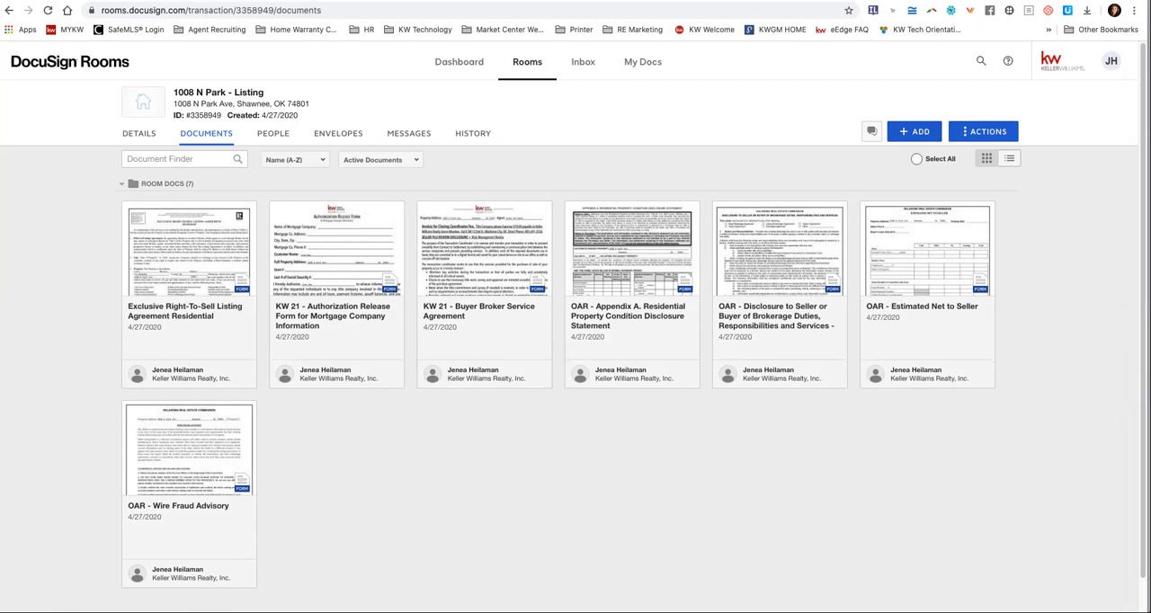
left_click(917, 159)
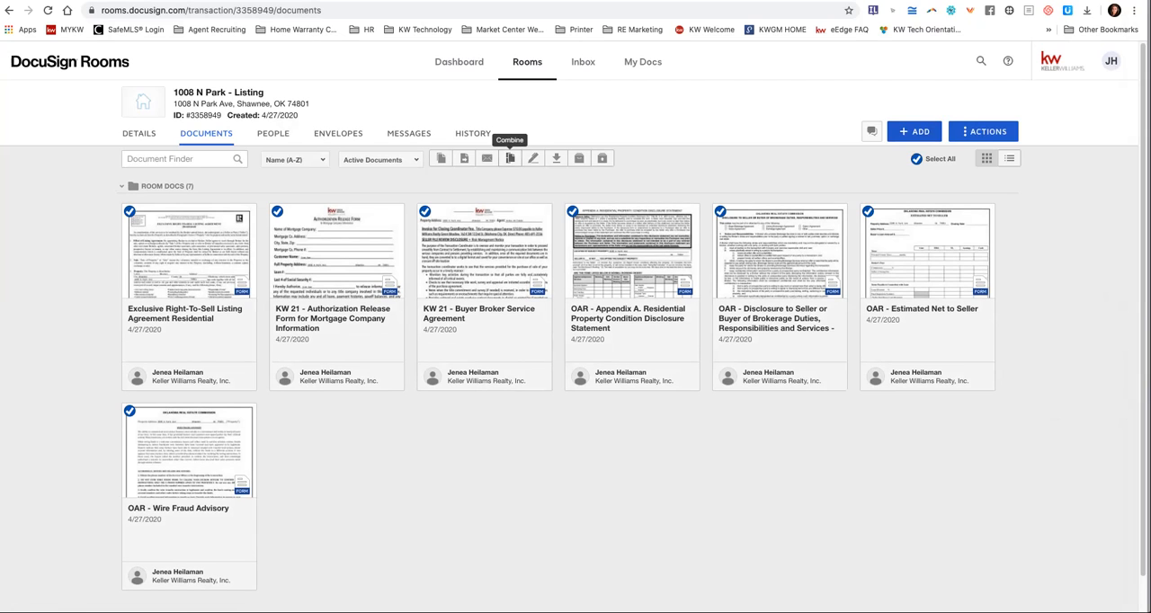
left_click(918, 159)
left_click(917, 160)
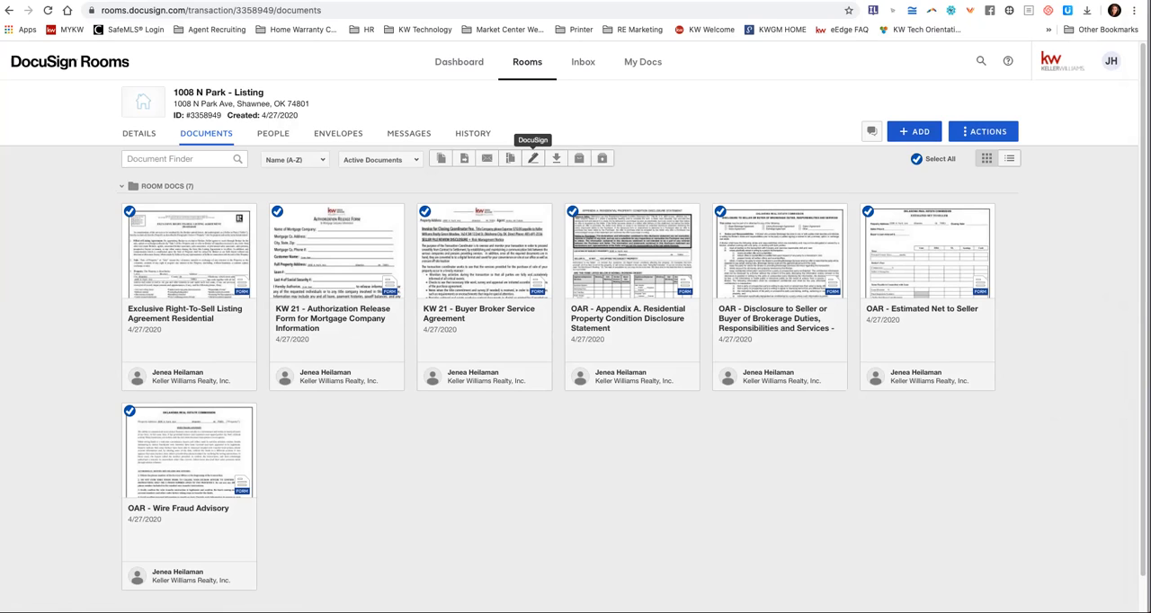
left_click(533, 158)
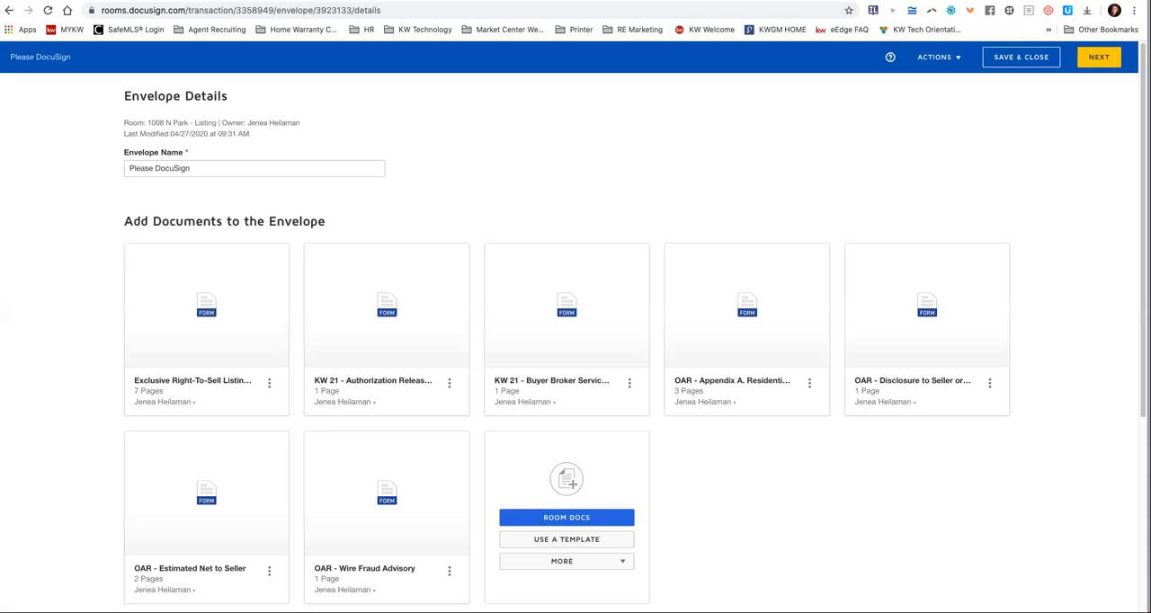
Rename the envelope as Listing Packet.
triple_click(175, 168)
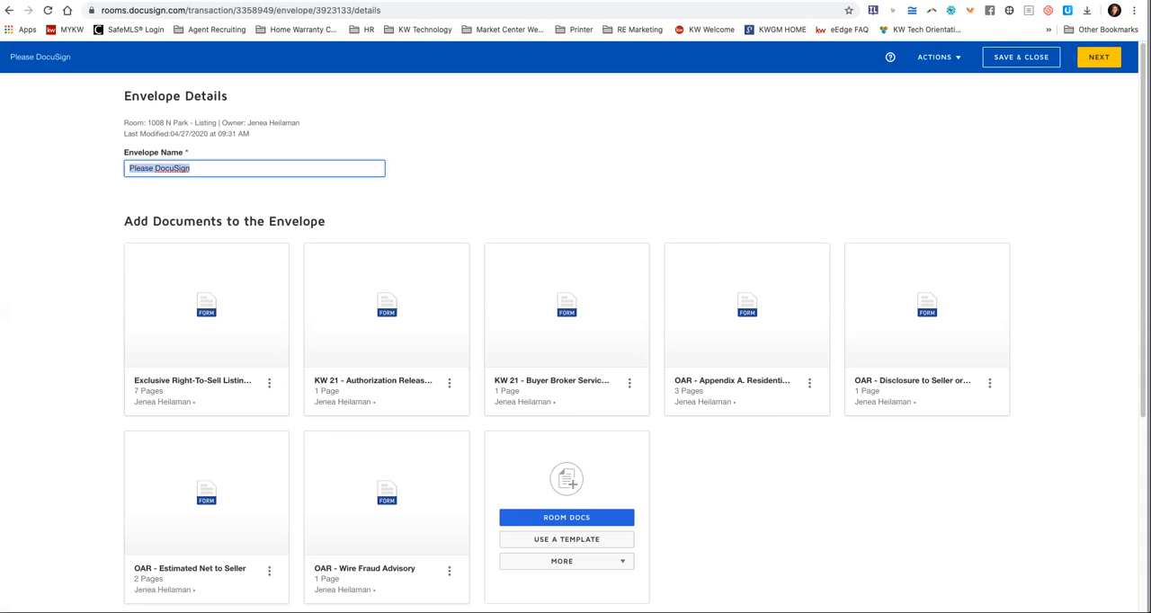
type("Listi")
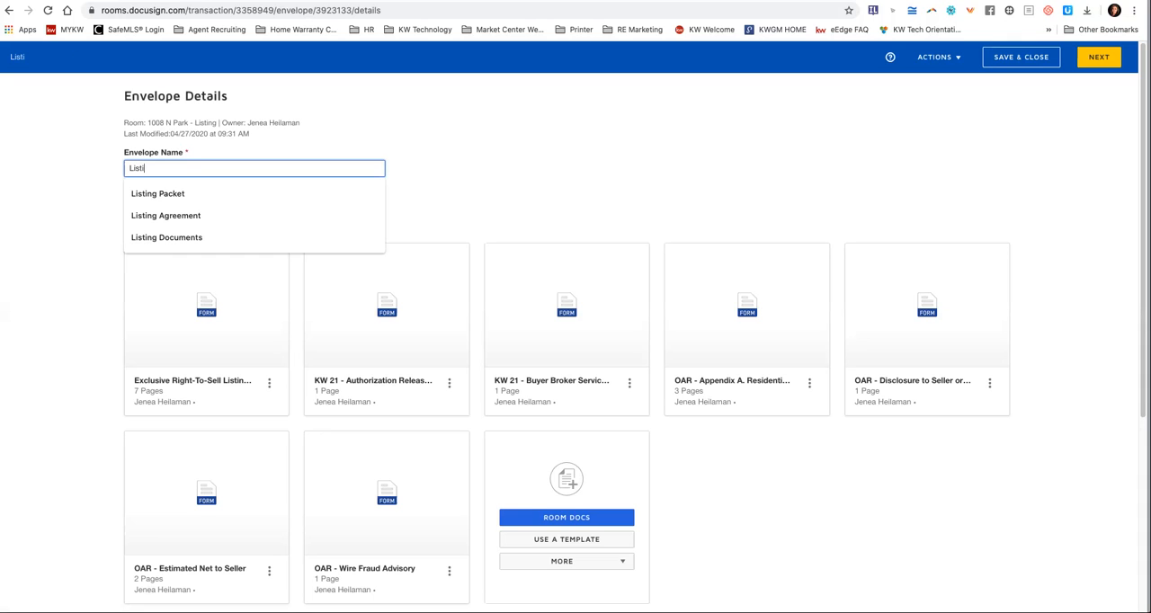
type("ng Packet")
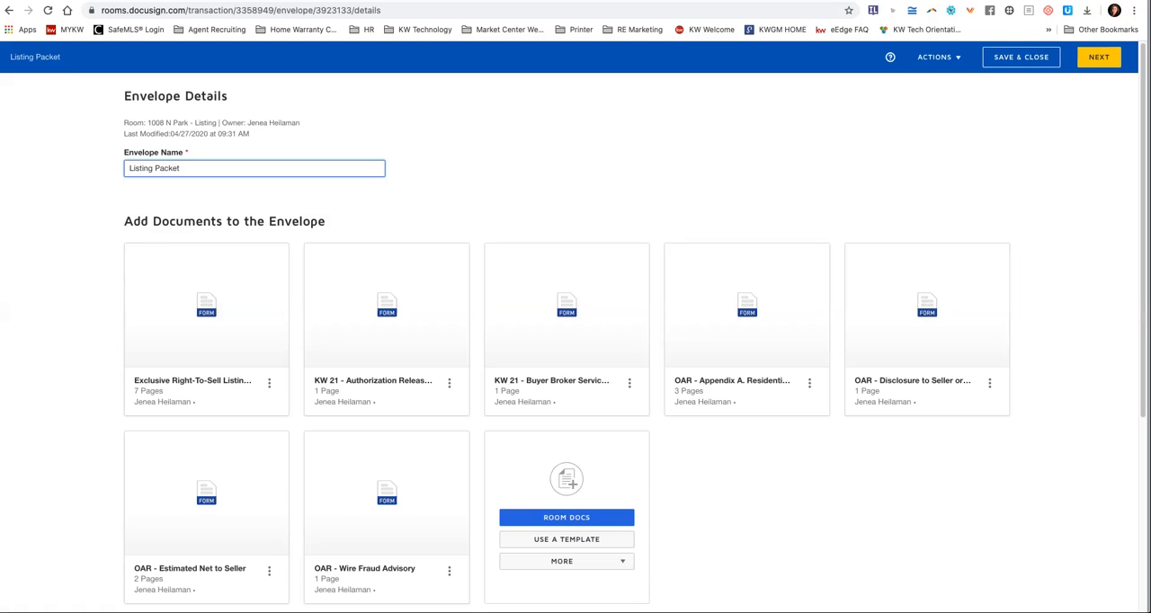
Start adding pre-tagged roles as envelope recipients and assign Iron Man to the Seller One role.
scroll(575, 342, "down", 3)
scroll(576, 341, "down", 2)
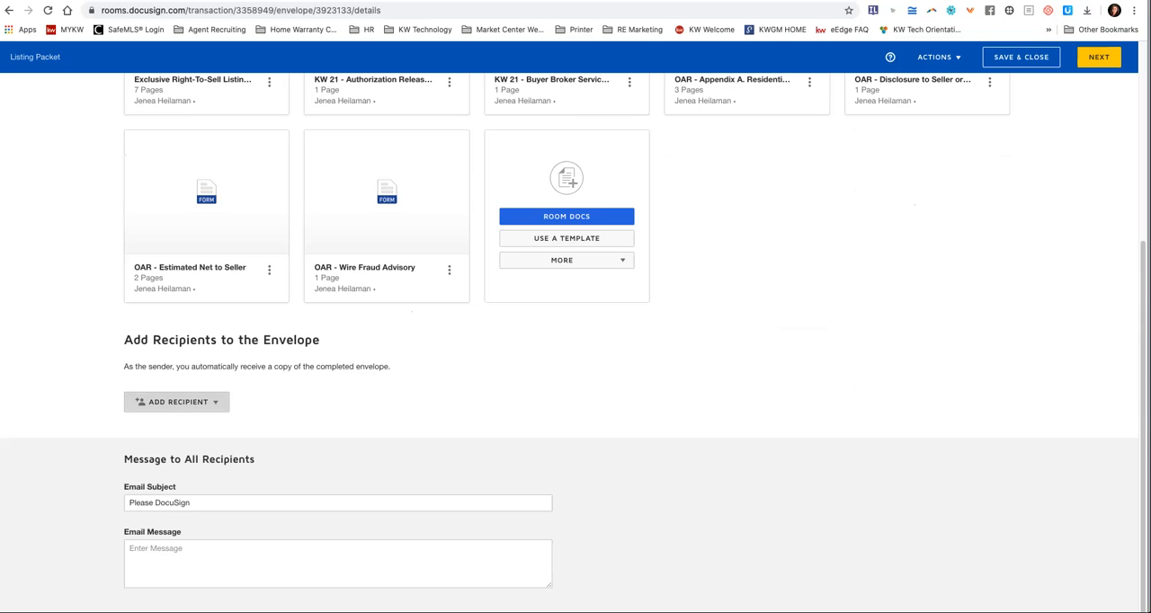
left_click(176, 402)
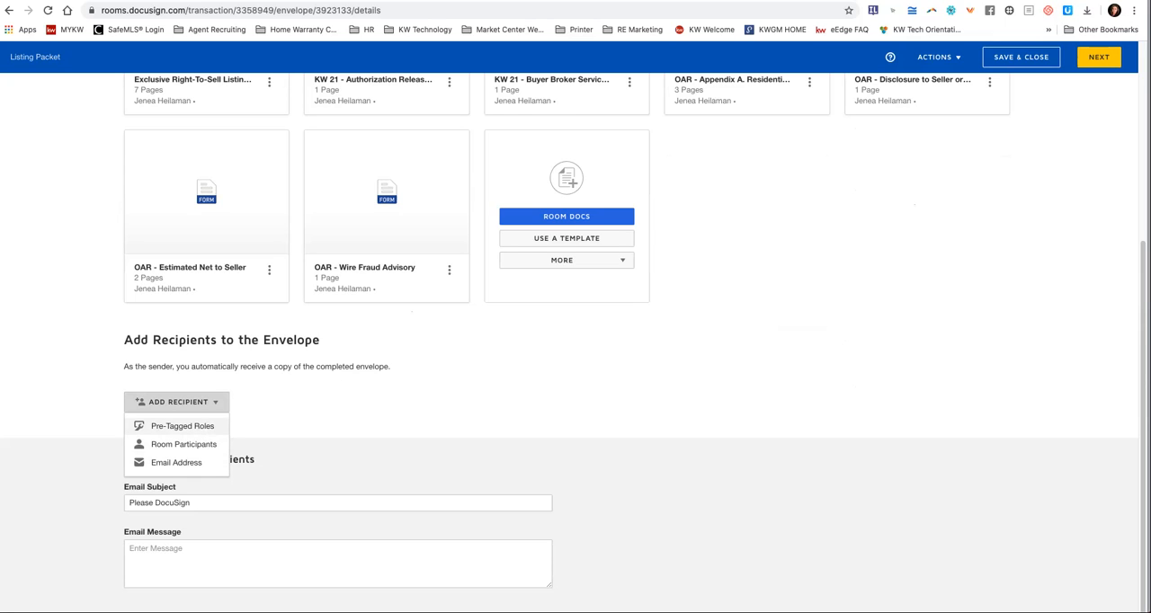
left_click(181, 425)
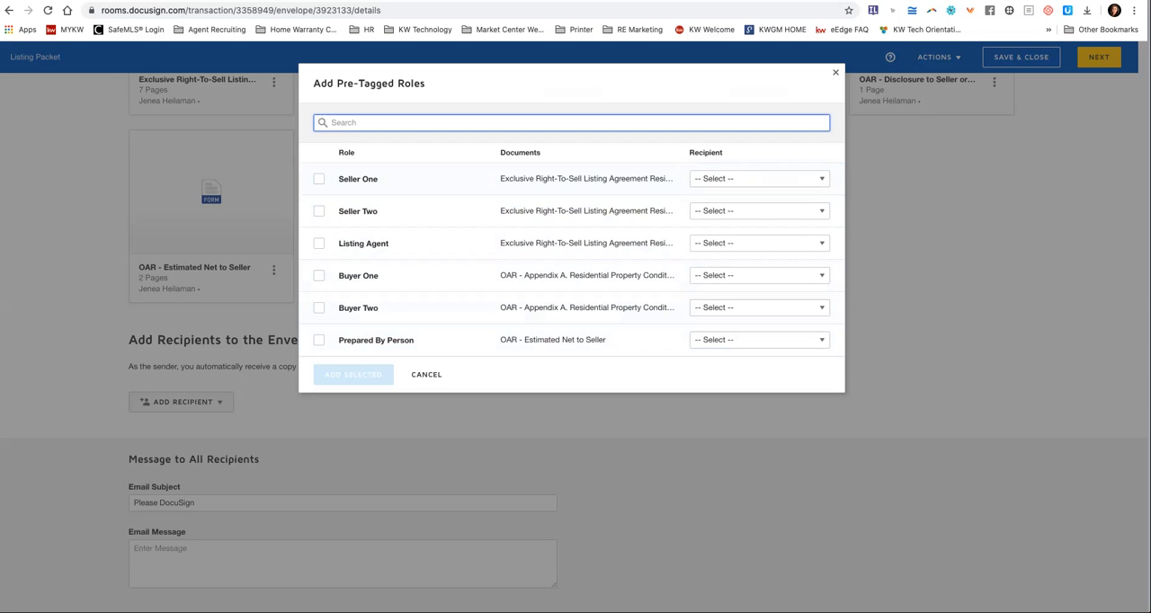
left_click(759, 179)
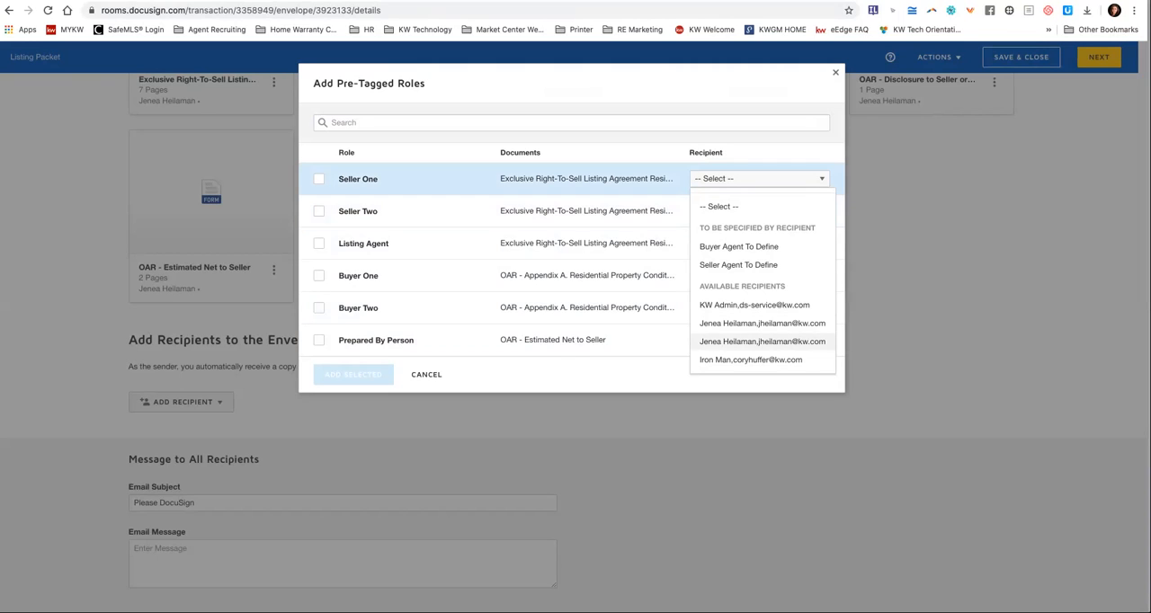
left_click(751, 360)
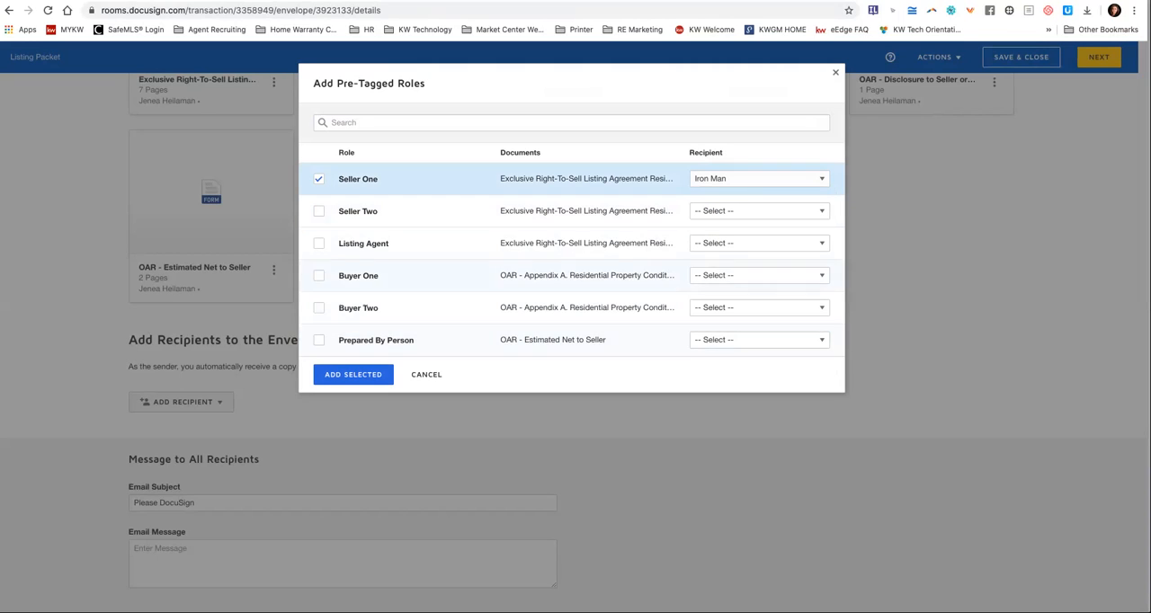
Assign the agent's own contact to the Listing Agent and Prepared By Person roles and add the selected roles to the envelope.
left_click(760, 242)
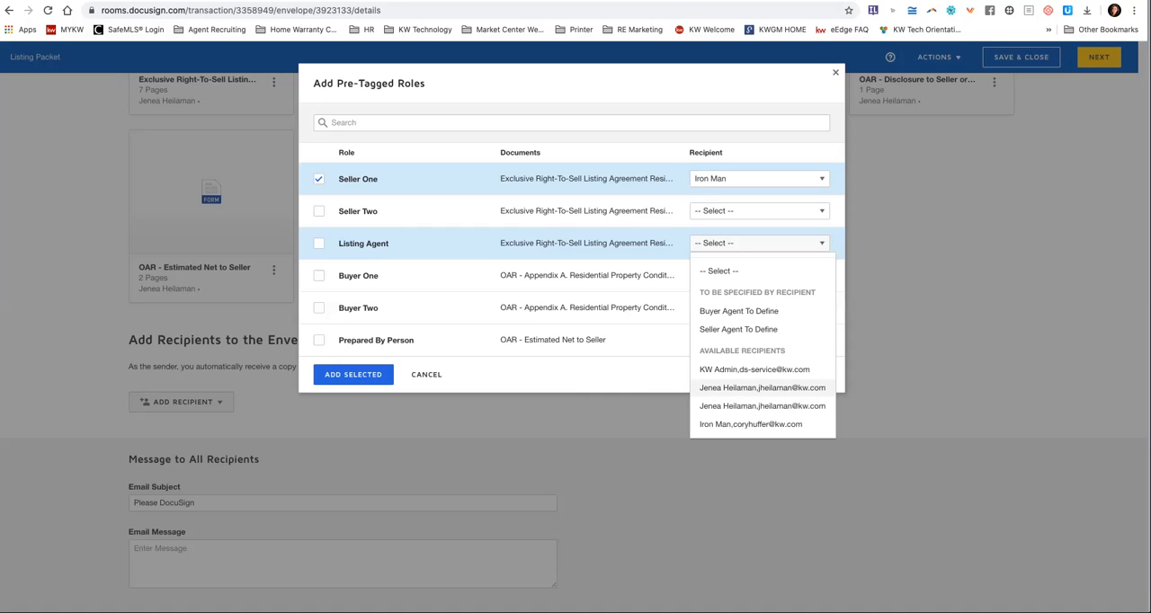
left_click(763, 406)
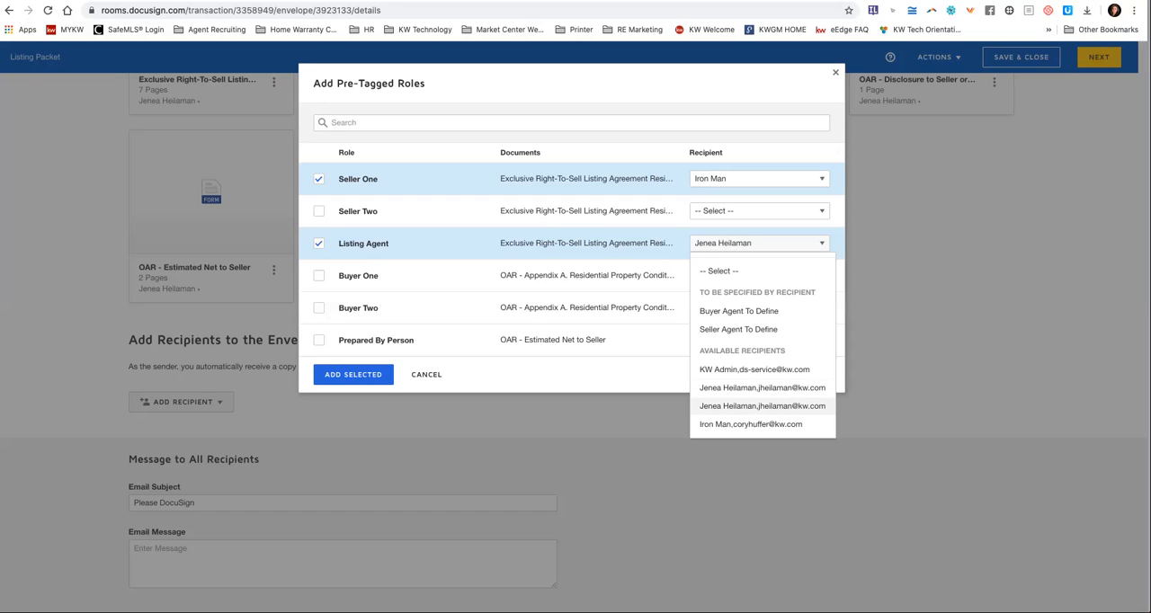
left_click(762, 406)
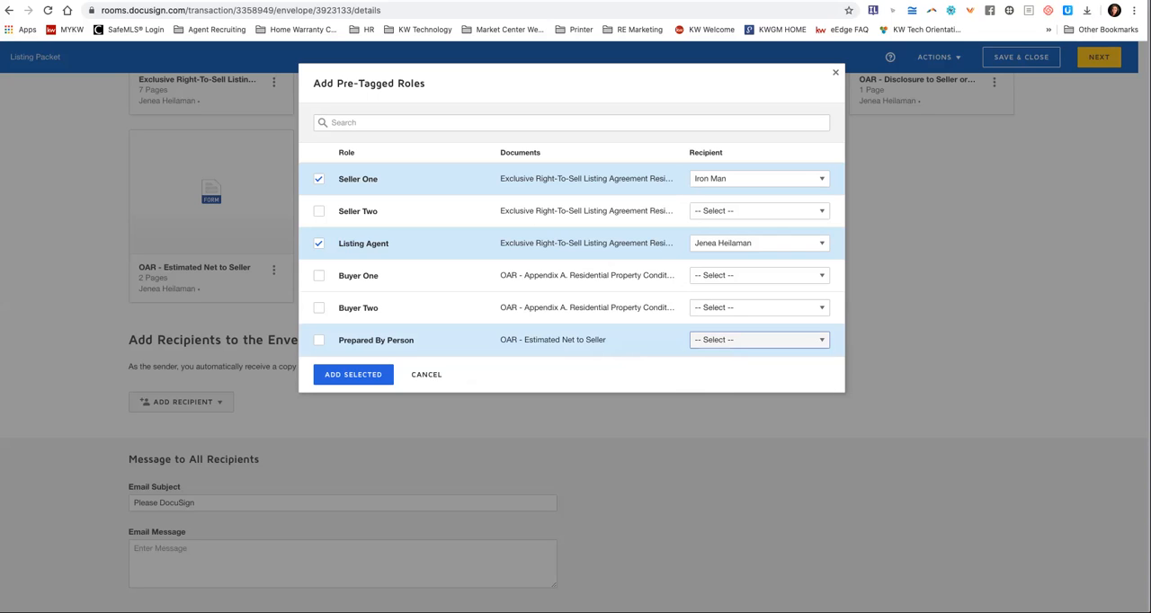
left_click(756, 340)
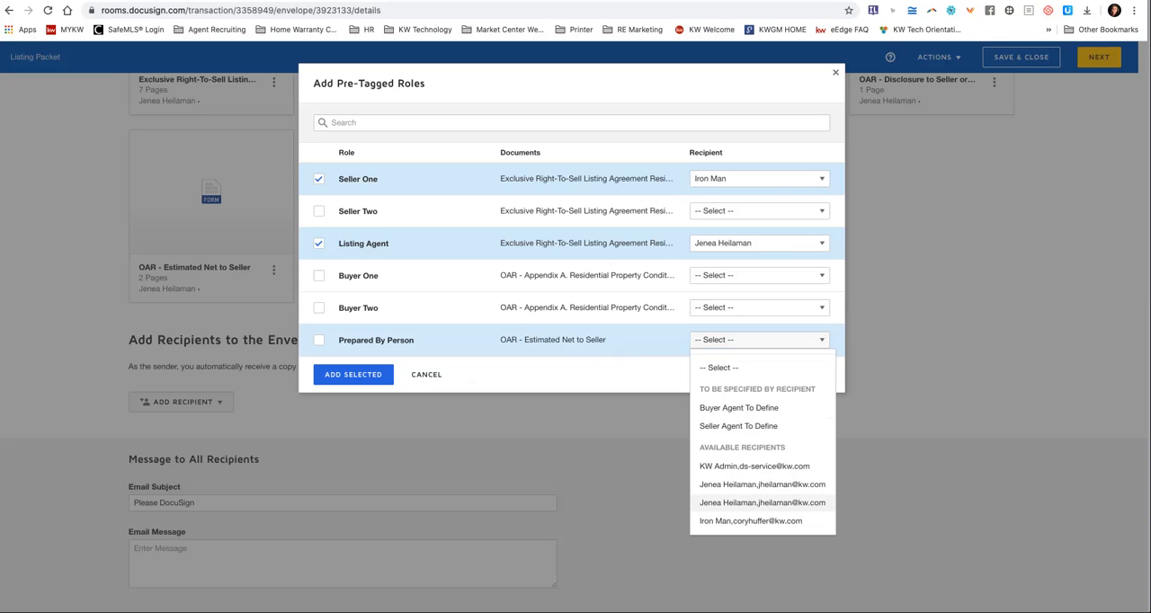
left_click(762, 503)
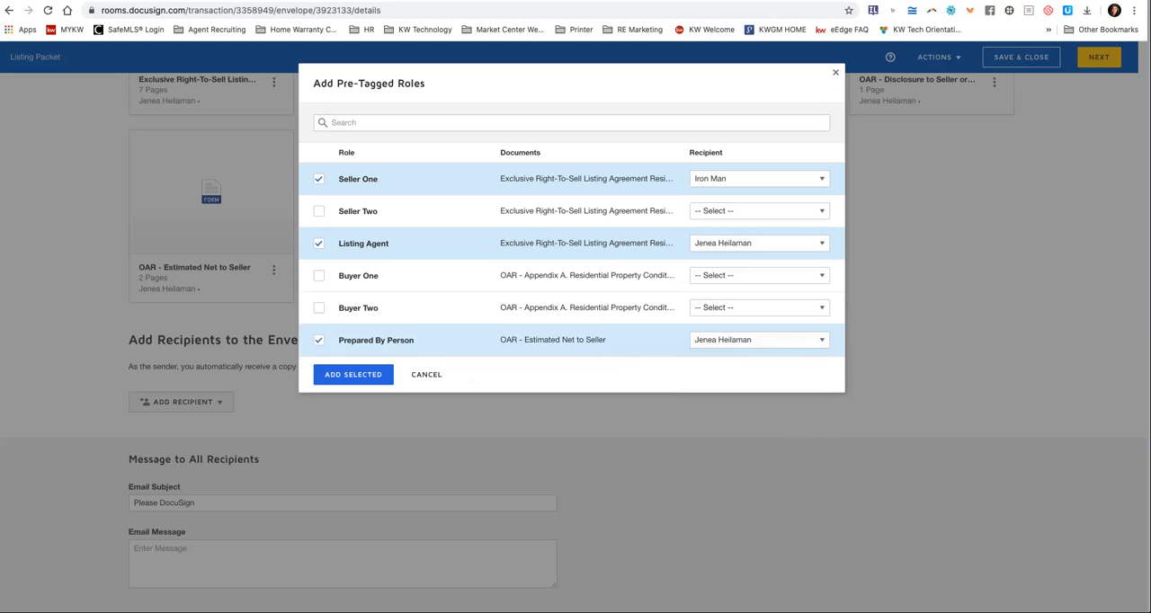
left_click(354, 374)
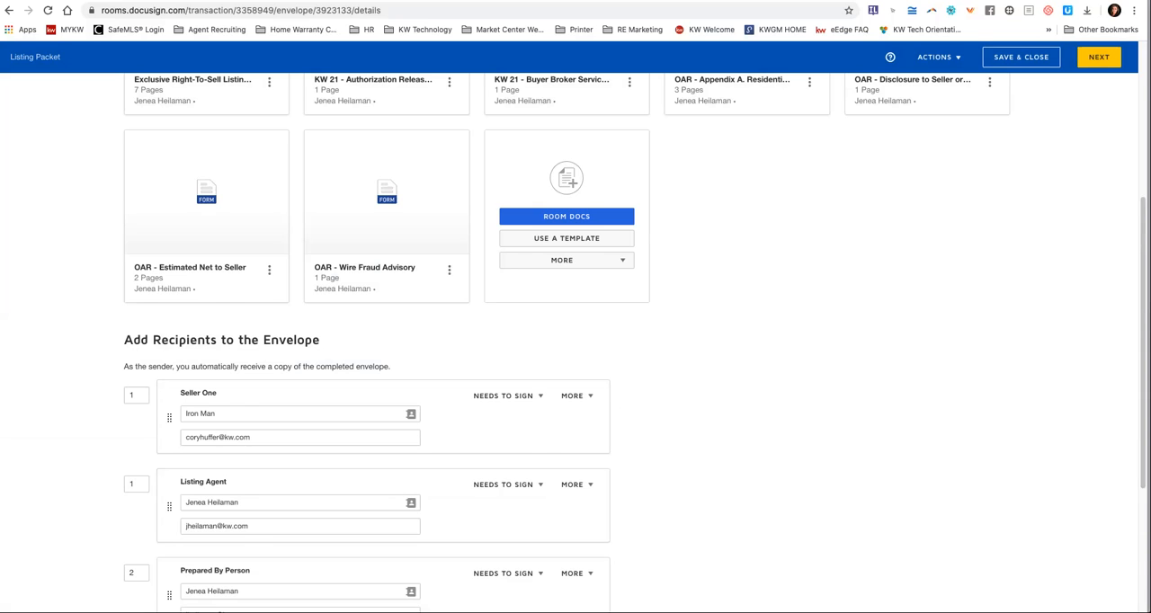
Review the recipient action options available for Seller One without changing the selection.
scroll(630, 342, "down", 3)
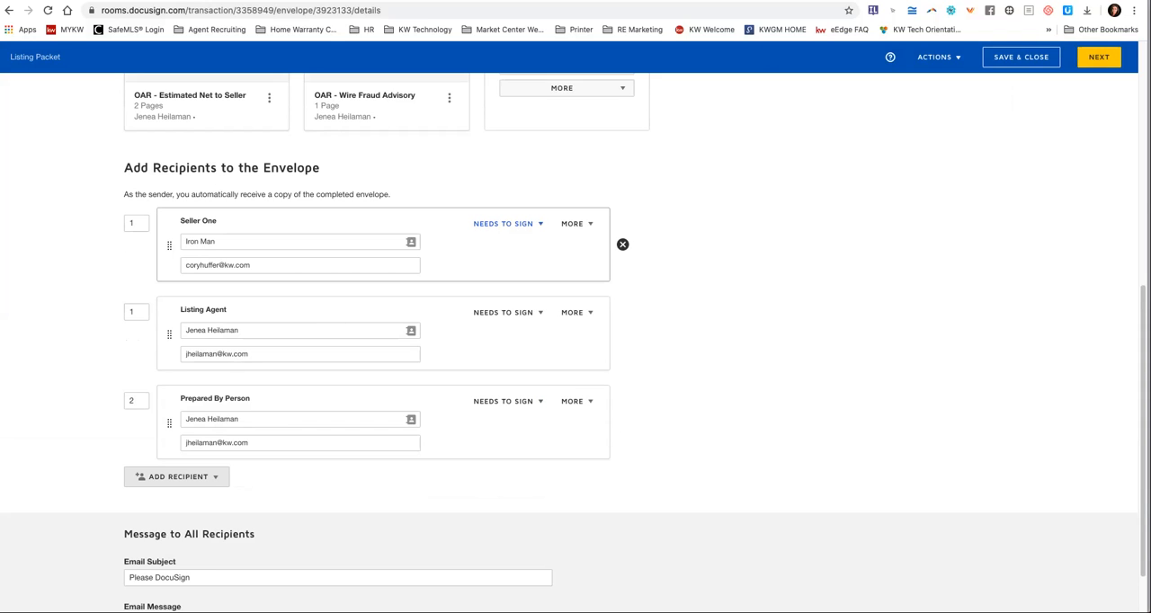
left_click(503, 223)
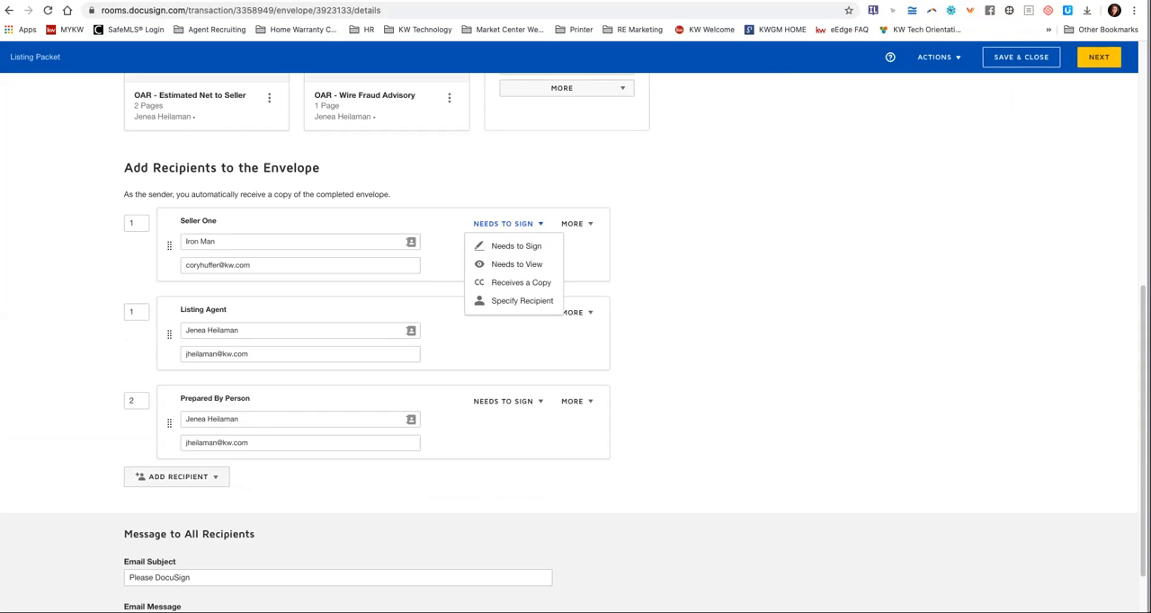
key("Escape")
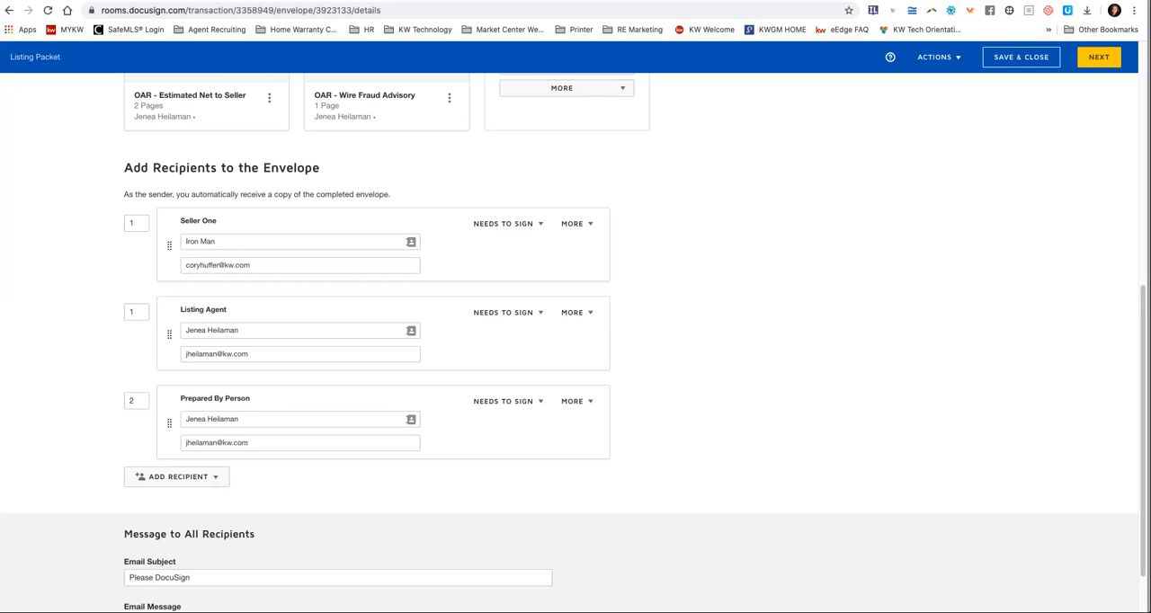
Set the email subject for all recipients to "Listing Packet - Please Sign".
scroll(612, 423, "down", 1)
scroll(576, 342, "down", 2)
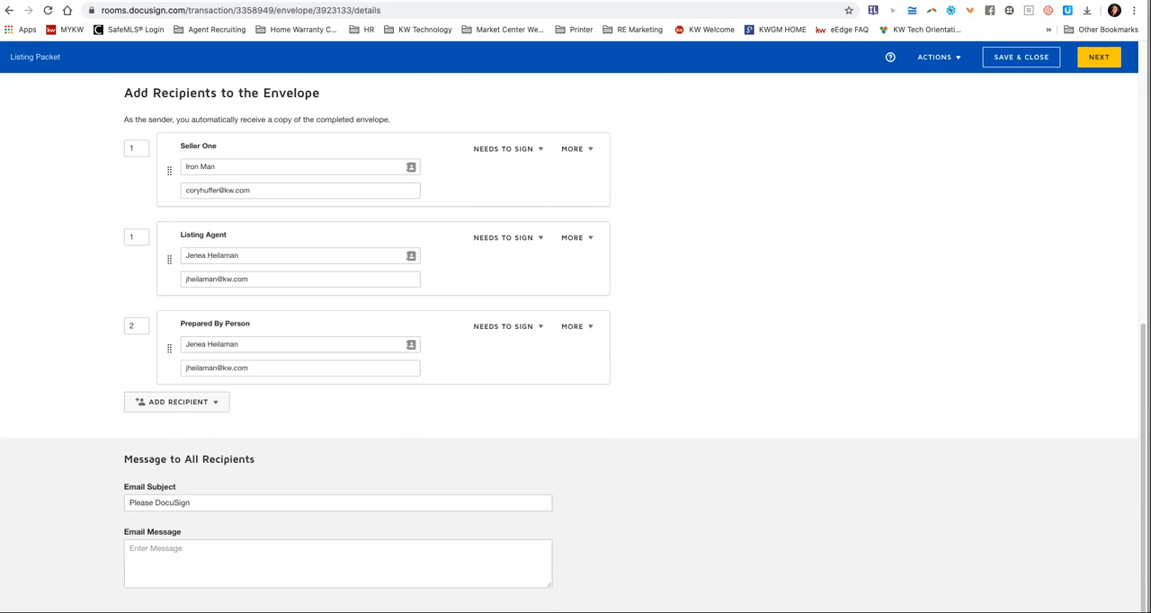
left_click_drag(193, 503, 129, 504)
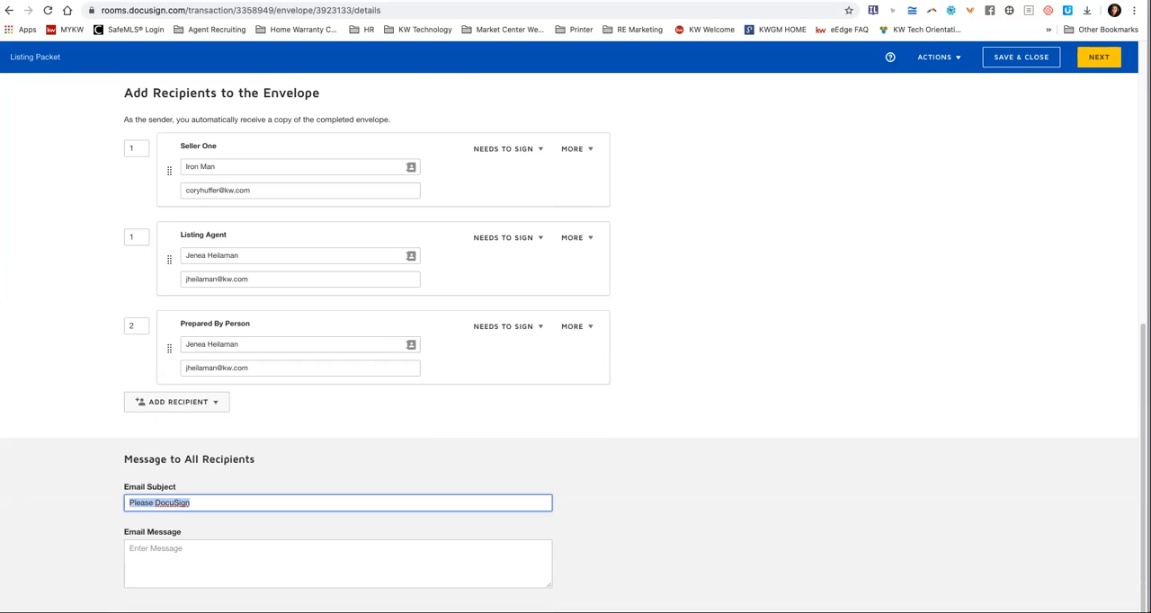
type("Listing Packet - Please Sign")
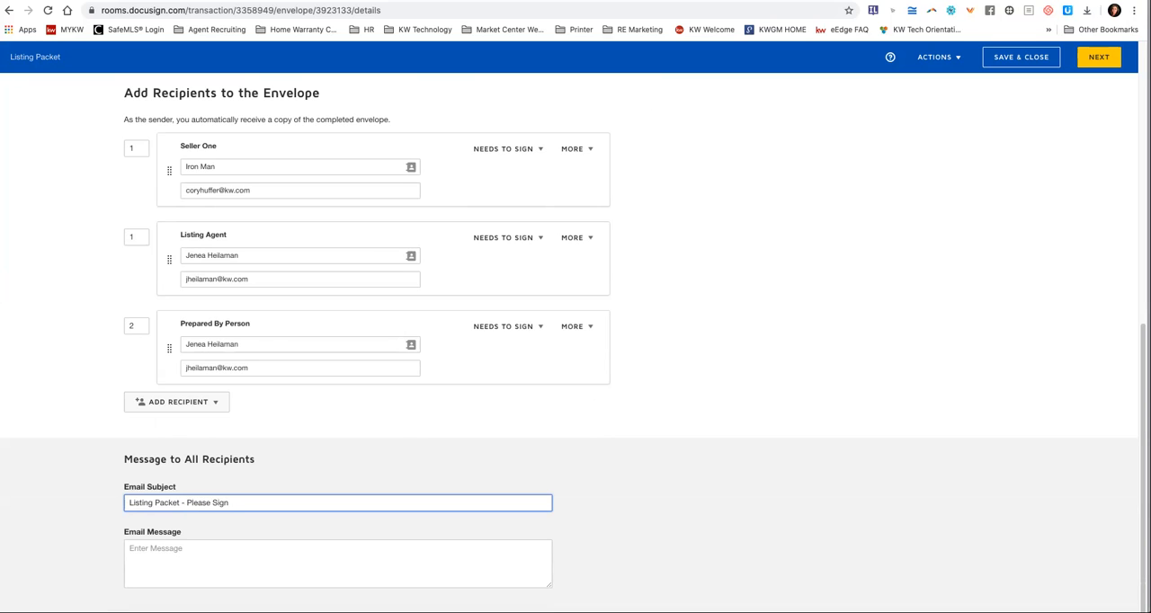
Enter the email message "Hi! Please give me a call if you have any questions" and continue to field placement.
key("Tab")
type("Hi ")
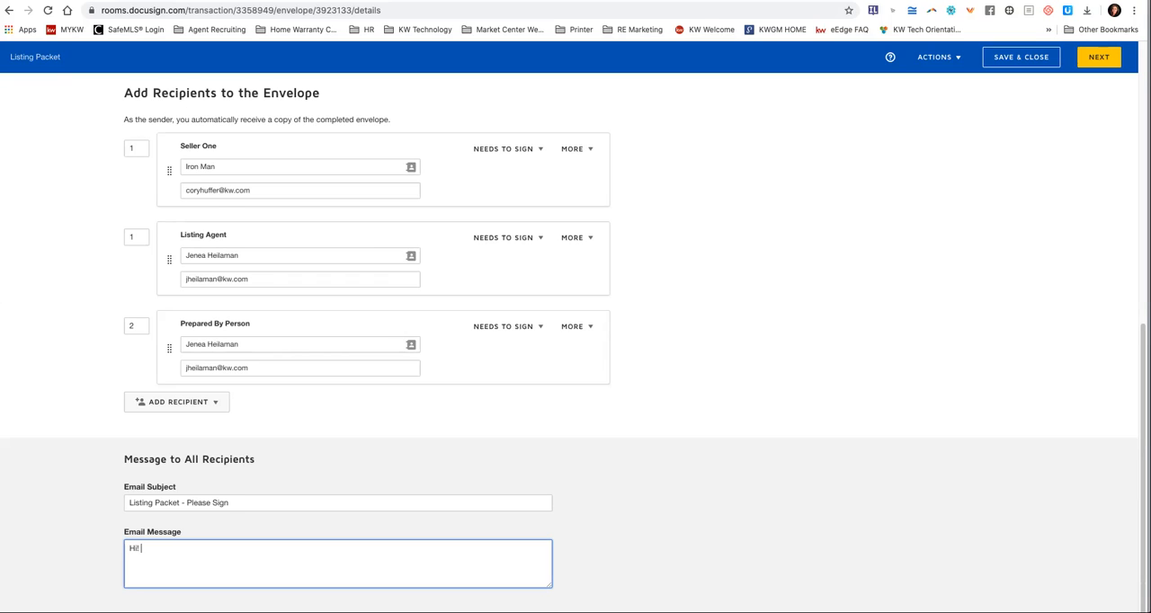
type("Please give me a call if you have any ques")
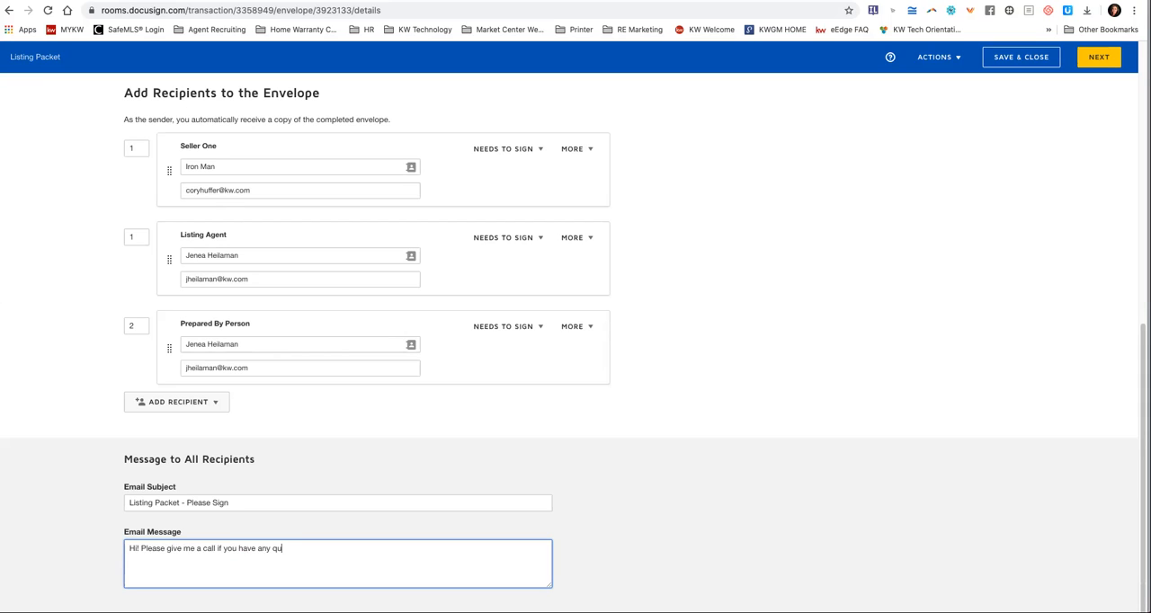
type("tions")
left_click(1099, 57)
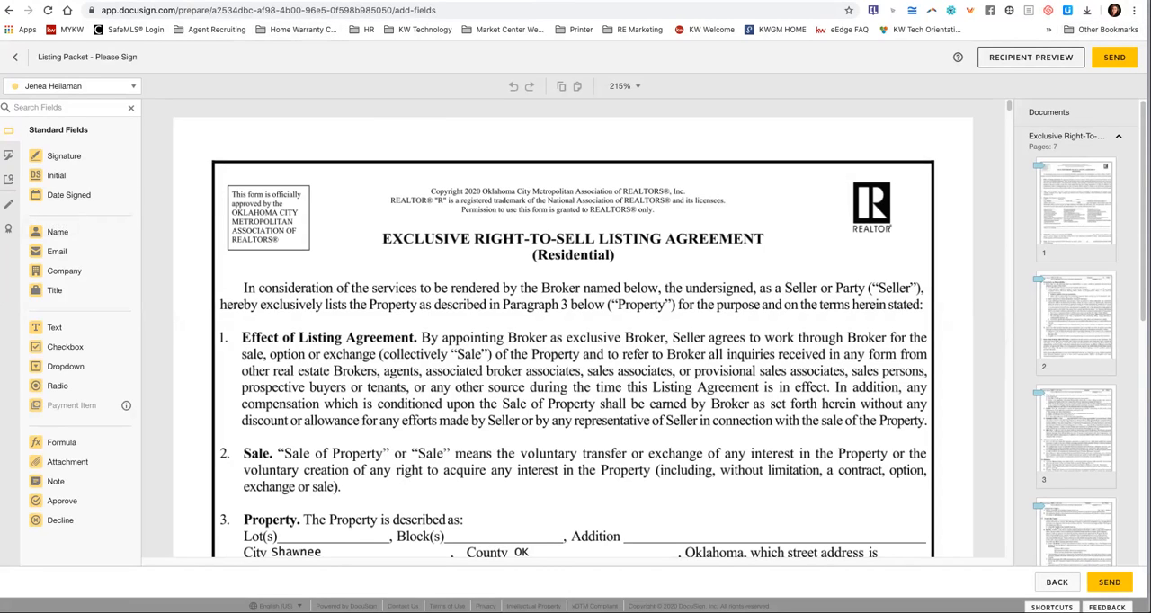
Place a checkbox field on the Block(s) line of the listing agreement's Property section and delete it again.
scroll(573, 333, "down", 2)
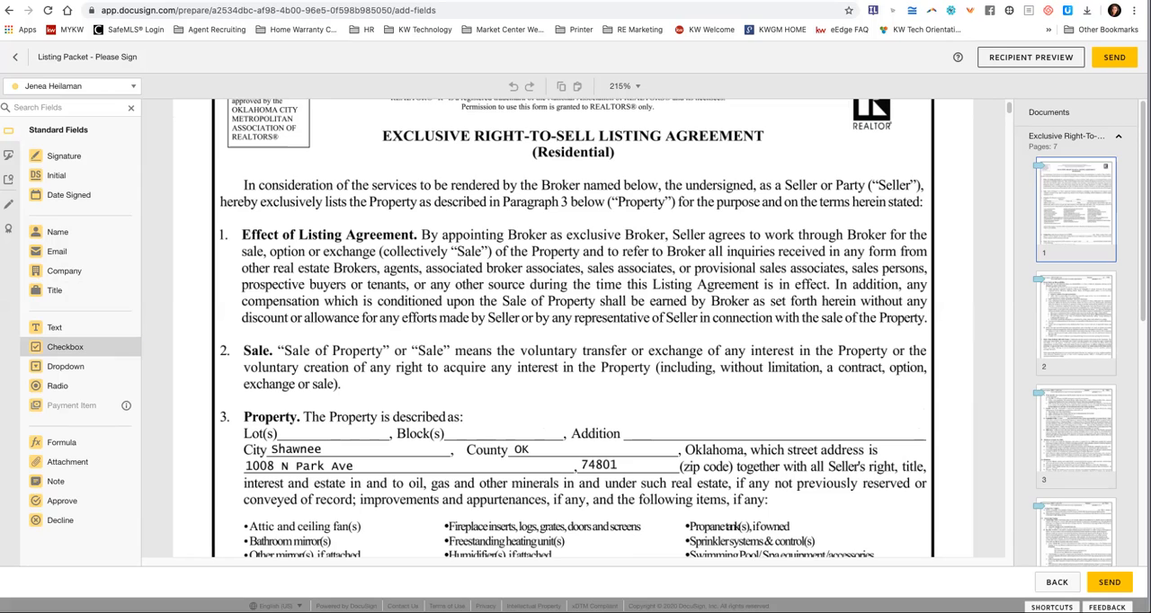
left_click_drag(65, 347, 457, 431)
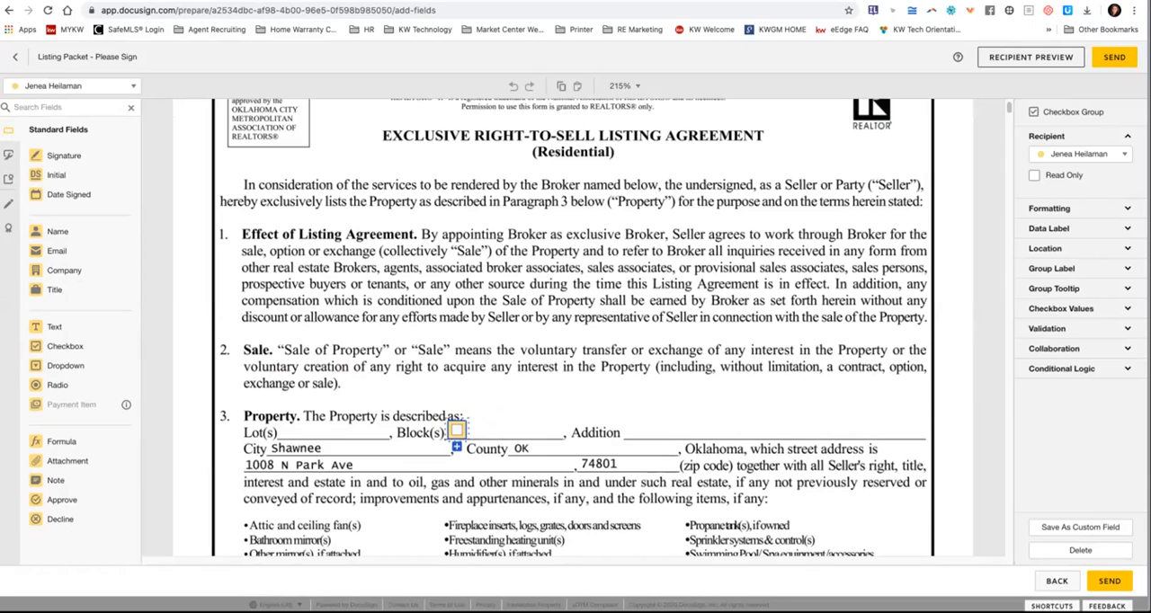
key("Delete")
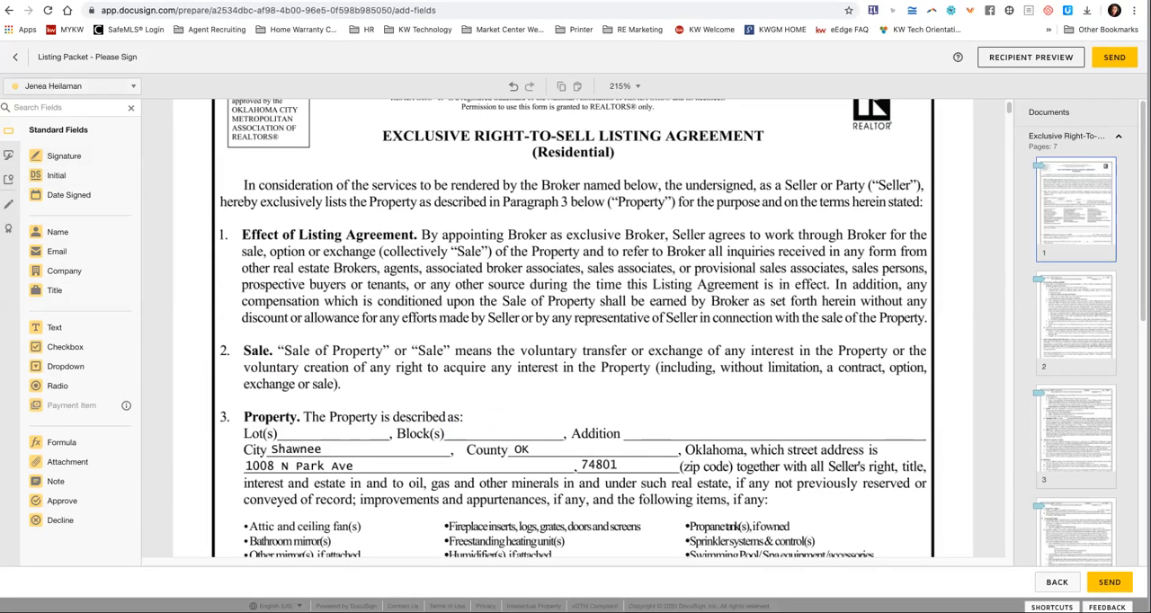
Place a signature field for Iron Man over the Sale paragraph of the listing agreement and make it optional.
left_click(72, 86)
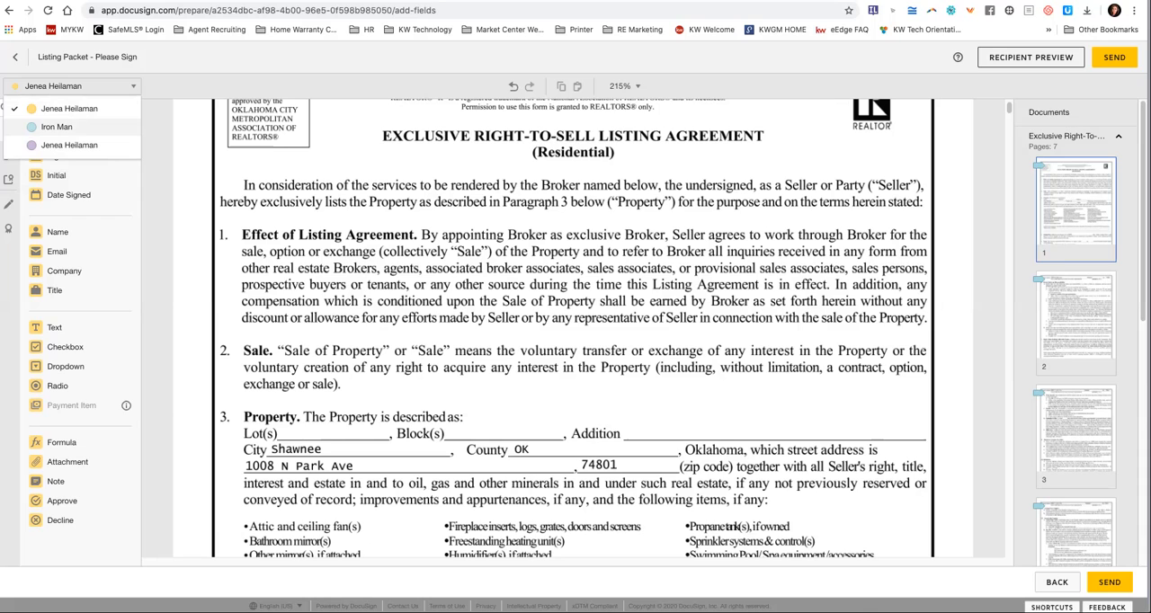
left_click(57, 127)
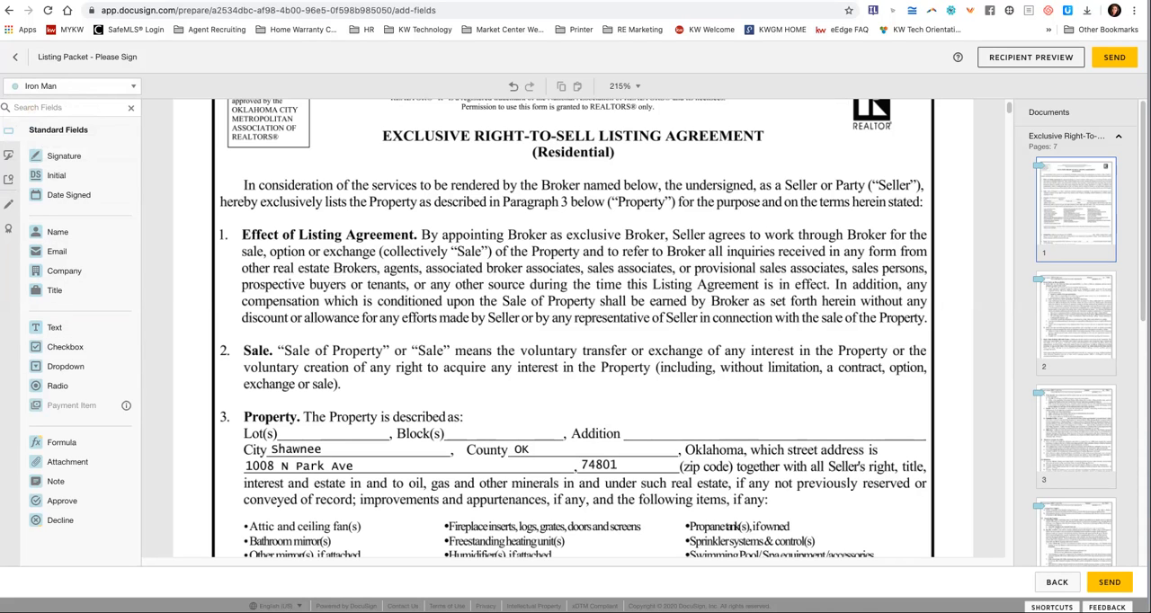
left_click_drag(59, 156, 590, 369)
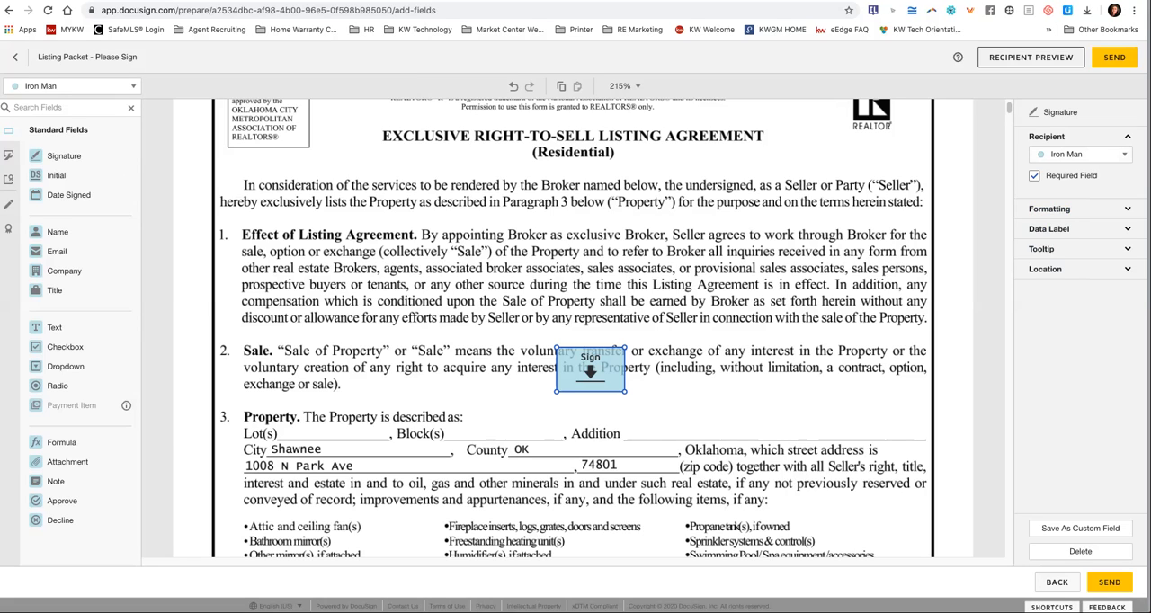
left_click(1034, 176)
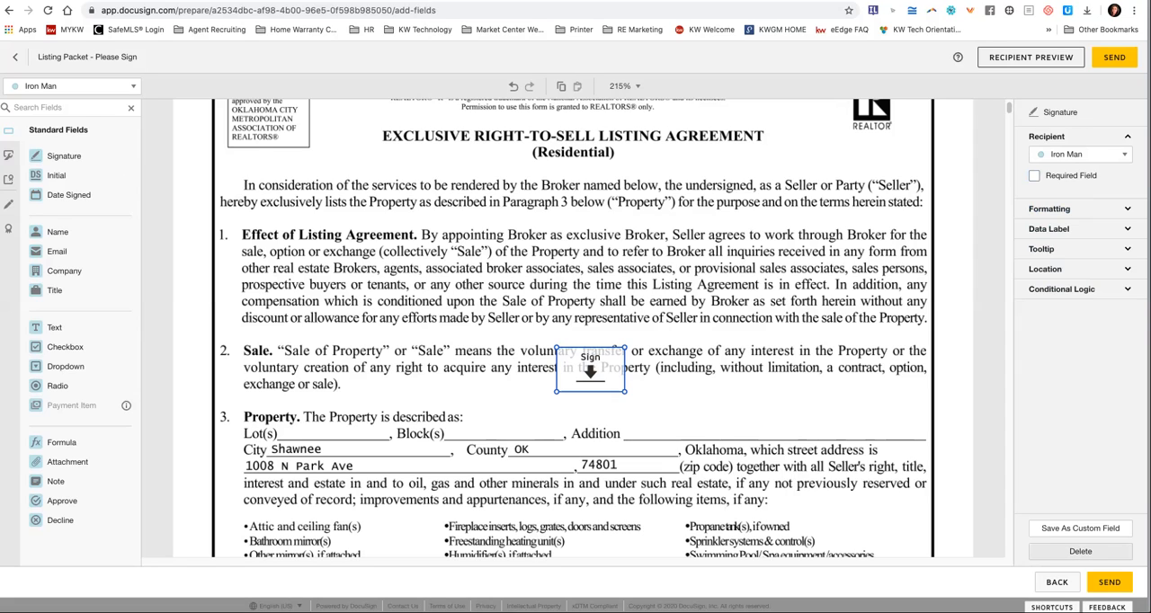
Delete the signature field over the listing agreement's Sale paragraph and go to the KW 21 - Authorization Release Form.
left_click(1080, 551)
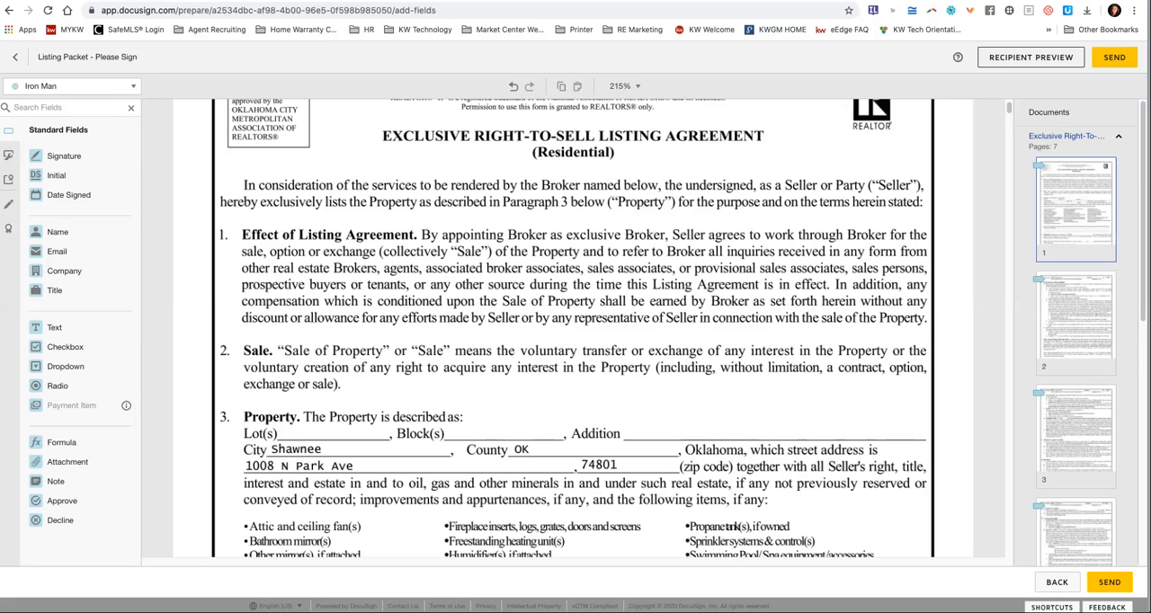
left_click(1118, 137)
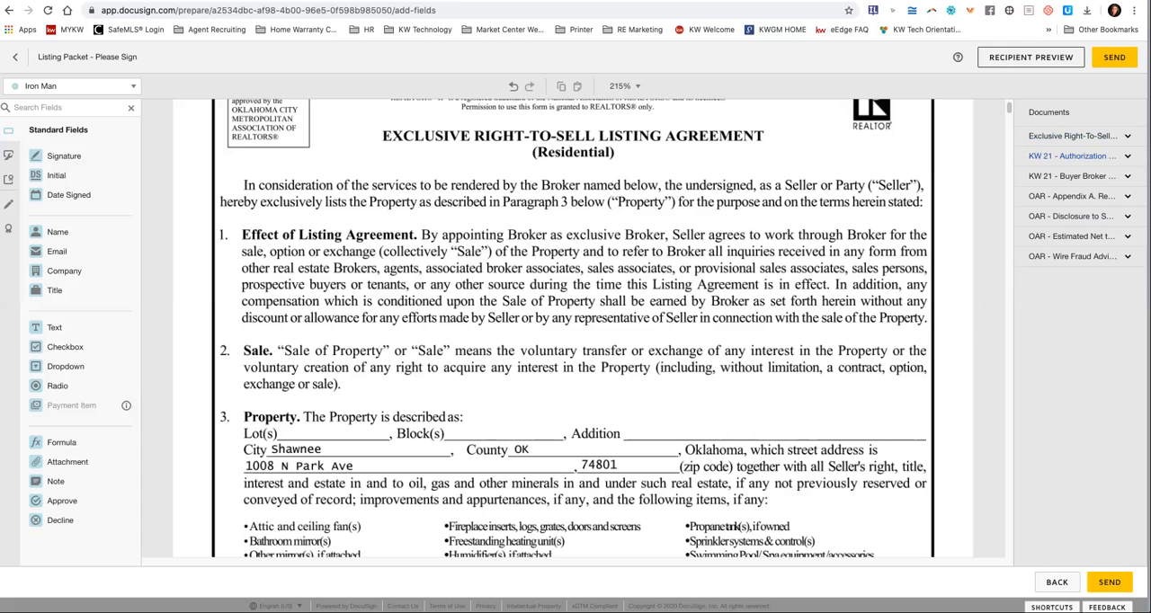
left_click(1072, 156)
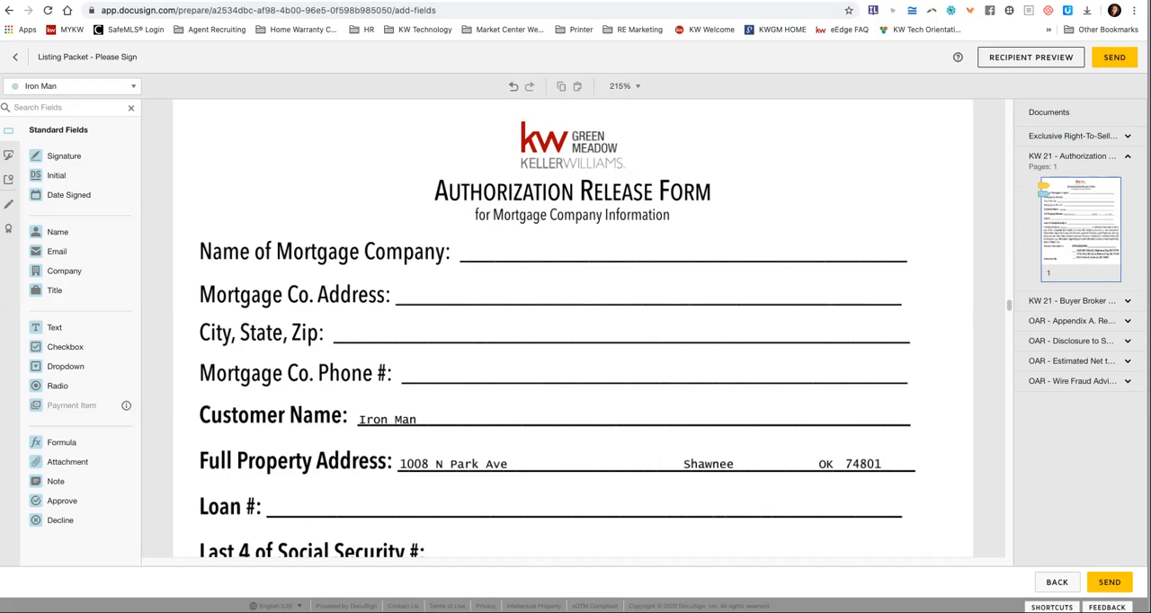
Place a checkbox for the seller on the blank before the $70.00 services statement of the KW 21 - Buyer Broker Service Agreement.
scroll(573, 328, "down", 1)
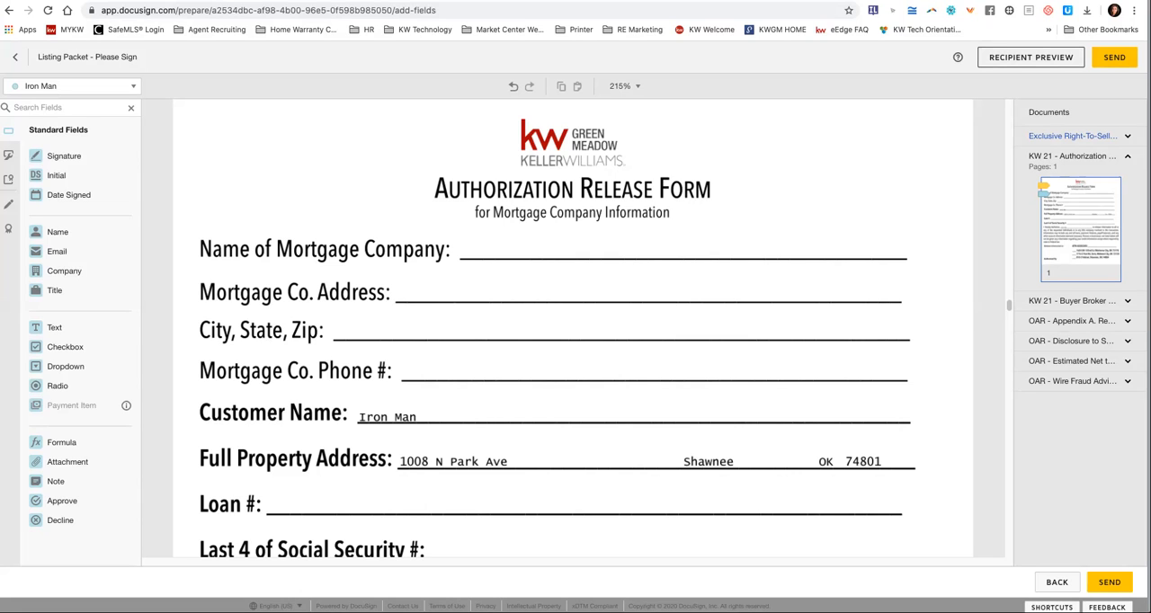
scroll(572, 328, "down", 10)
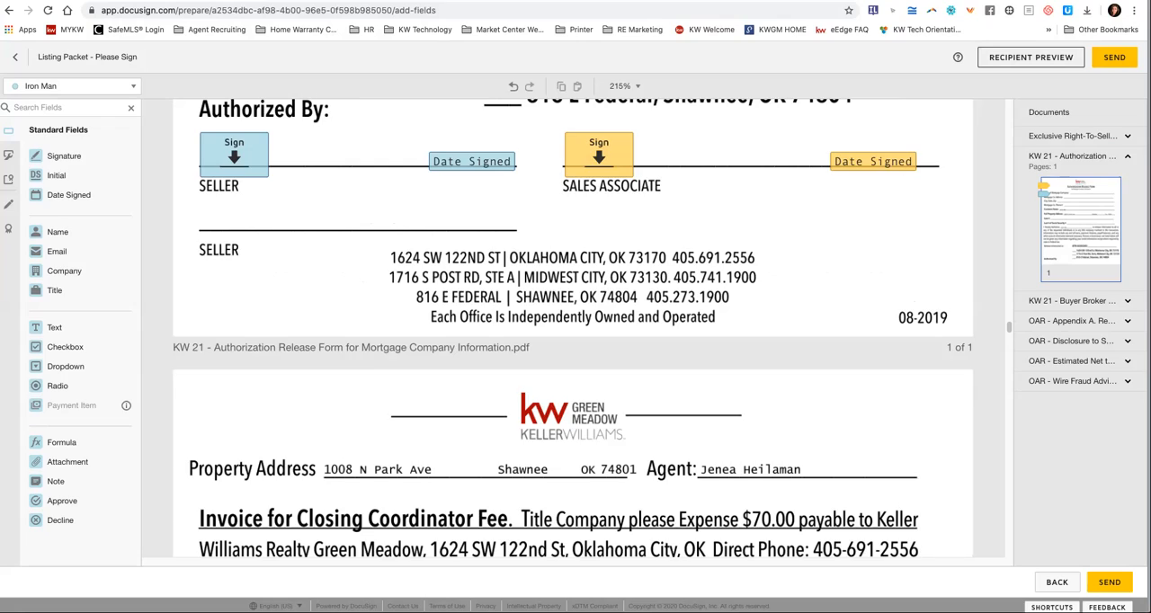
scroll(572, 329, "down", 15)
scroll(572, 329, "up", 5)
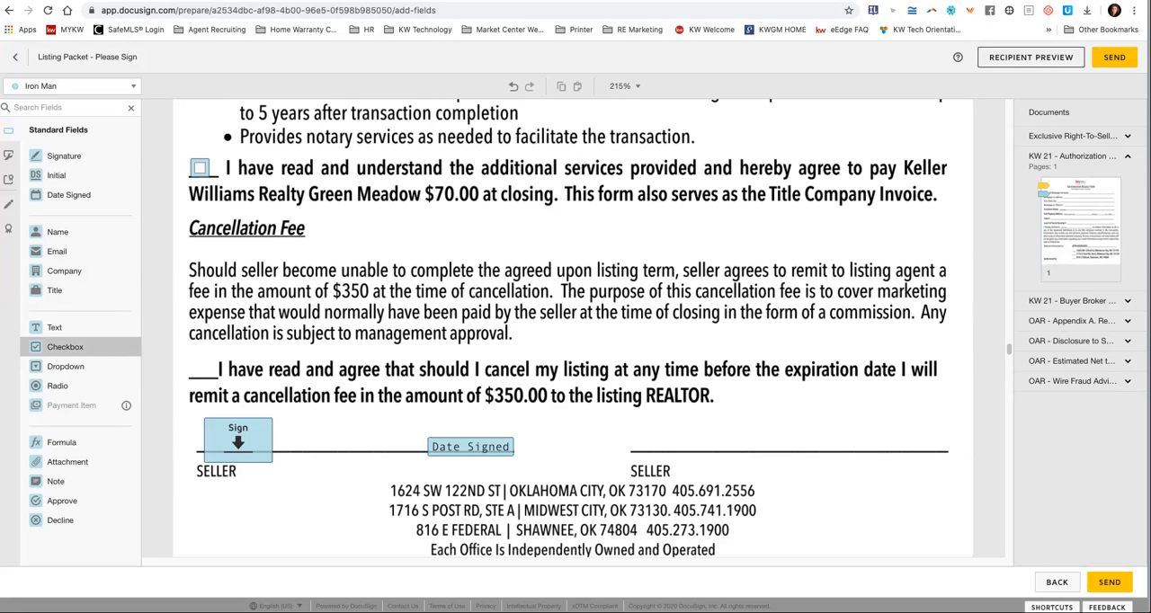
left_click(200, 167)
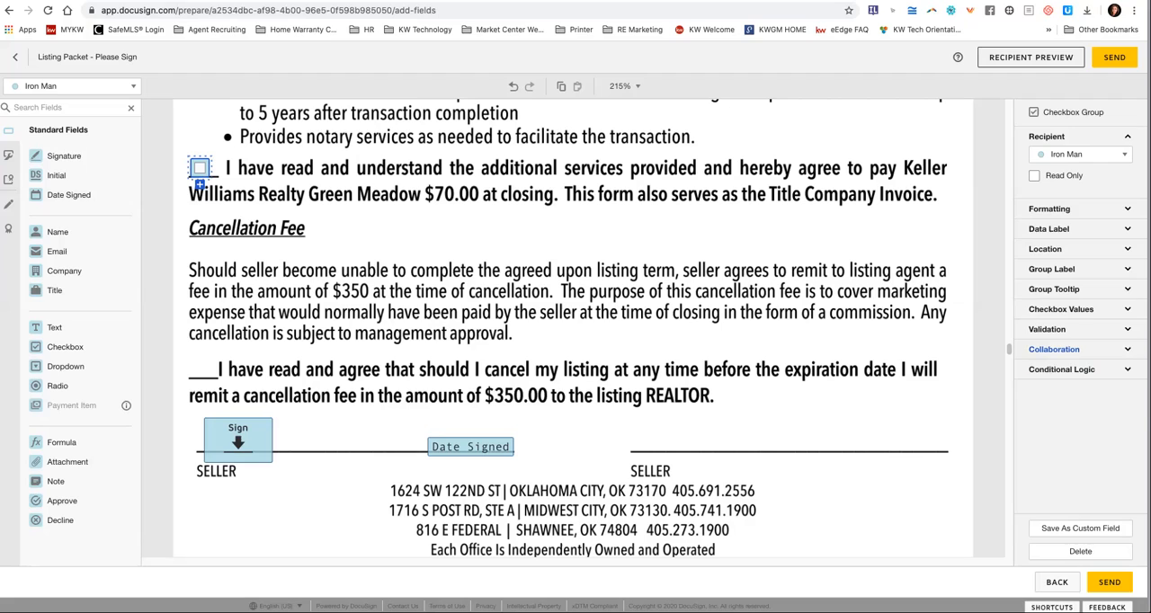
Expand the new checkbox's conditional logic, collaboration, validation, value and tooltip settings, and set it to be checked by default.
left_click(1062, 370)
left_click(1054, 349)
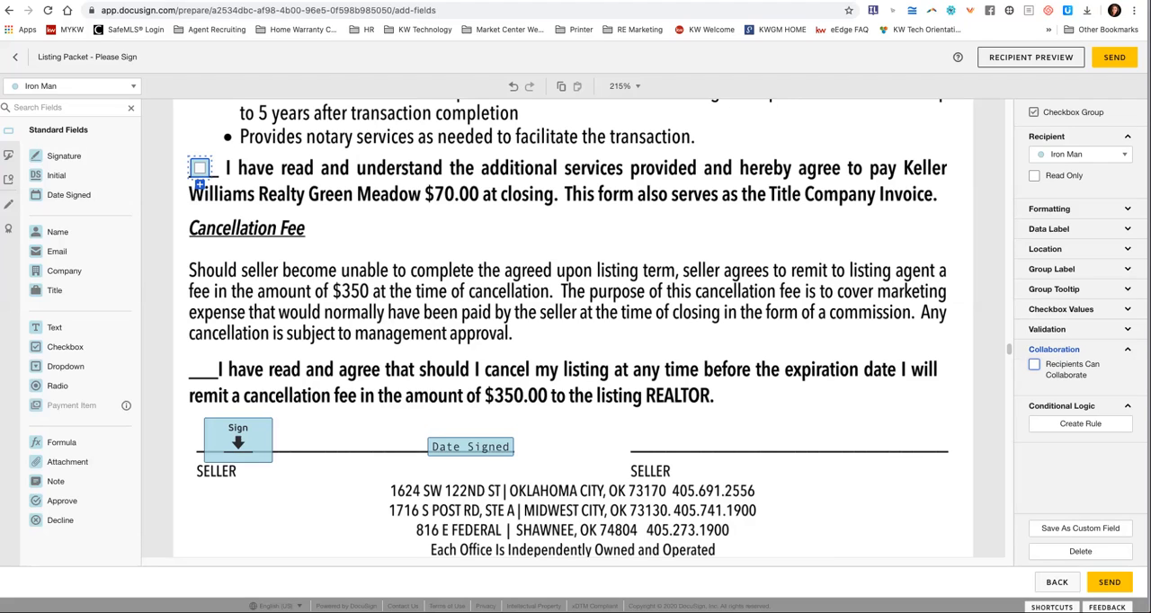
left_click(1047, 329)
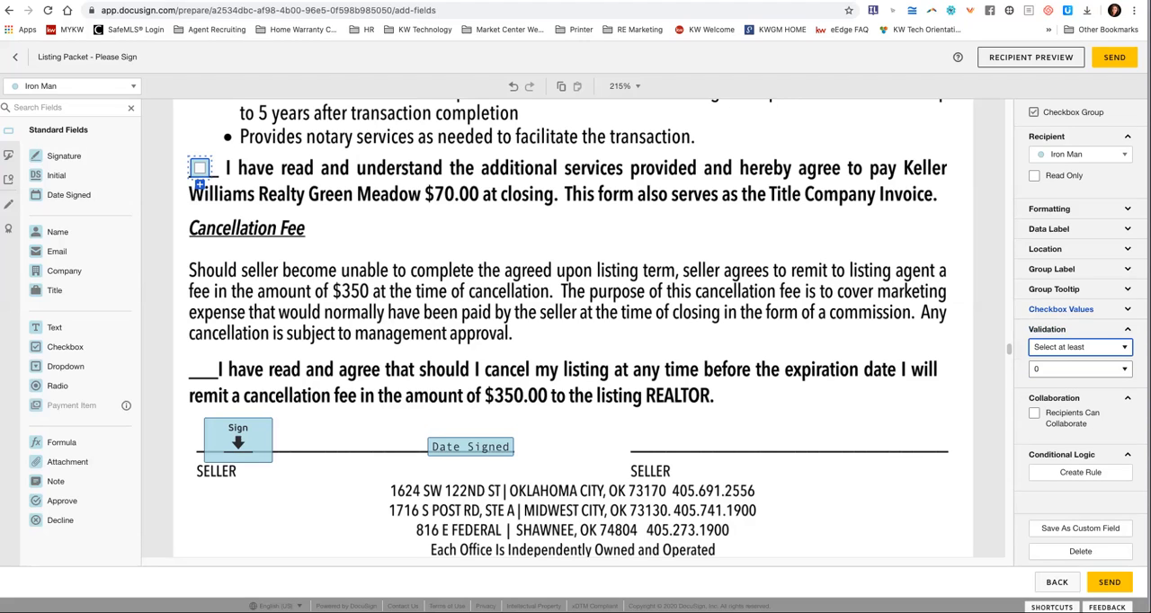
left_click(1061, 310)
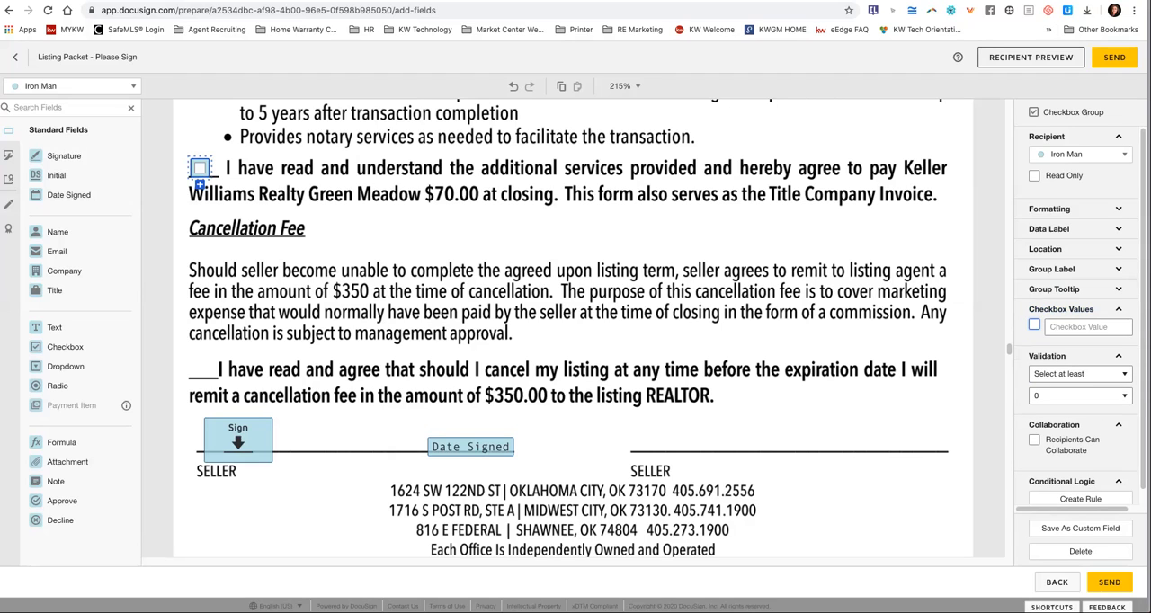
left_click(1054, 289)
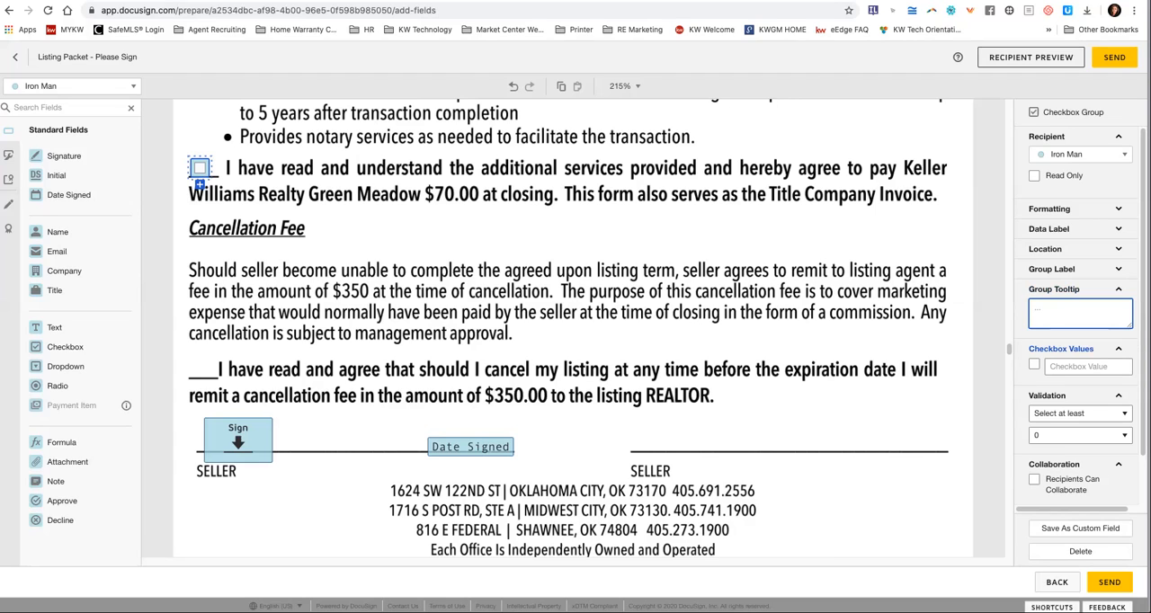
left_click(1035, 364)
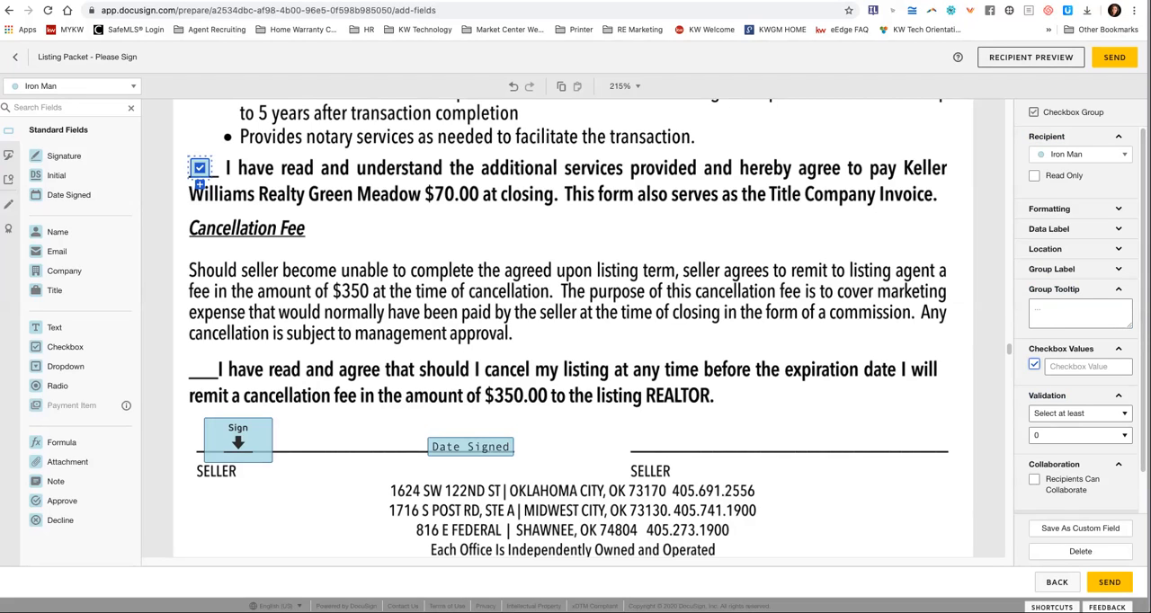
Send the envelope and open the sent Listing Packet for signing as the listing agent.
left_click(1114, 58)
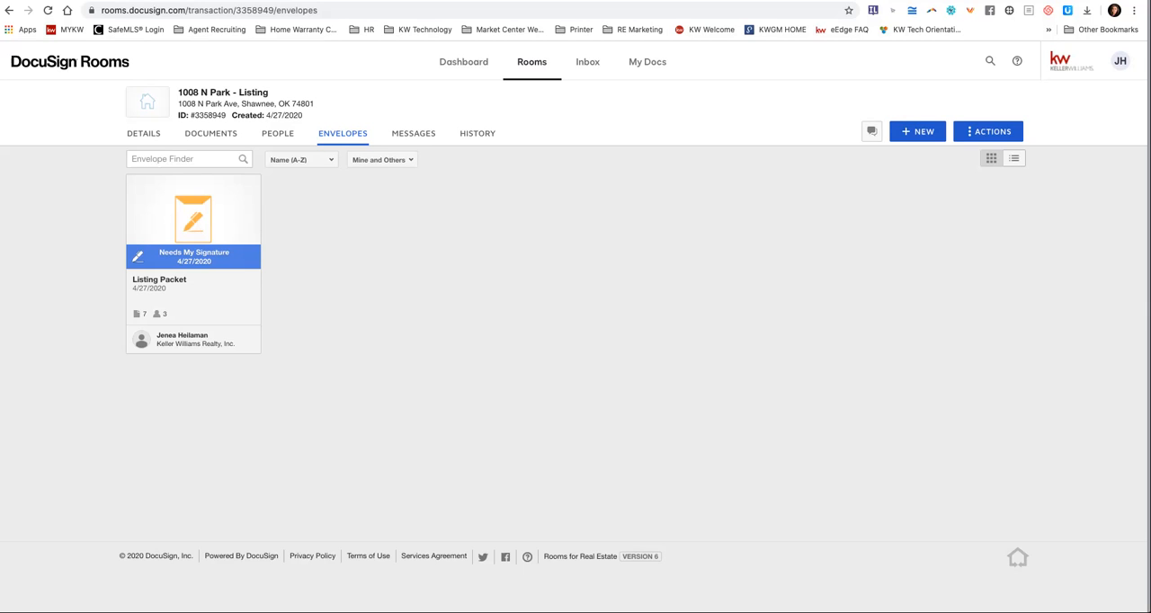
left_click(193, 220)
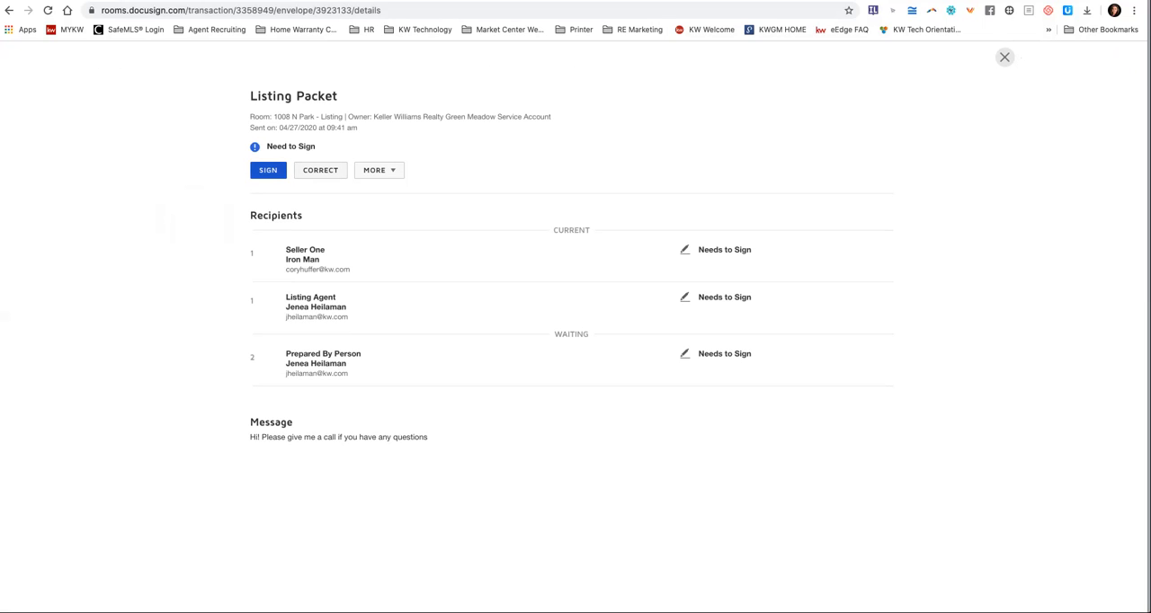
left_click(268, 170)
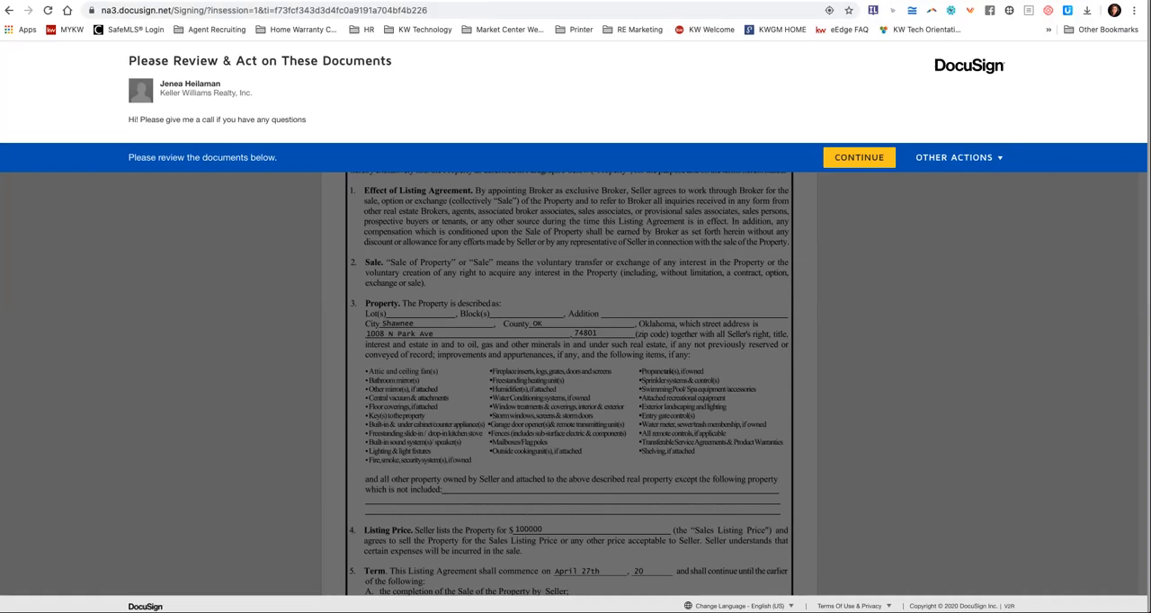
left_click(829, 158)
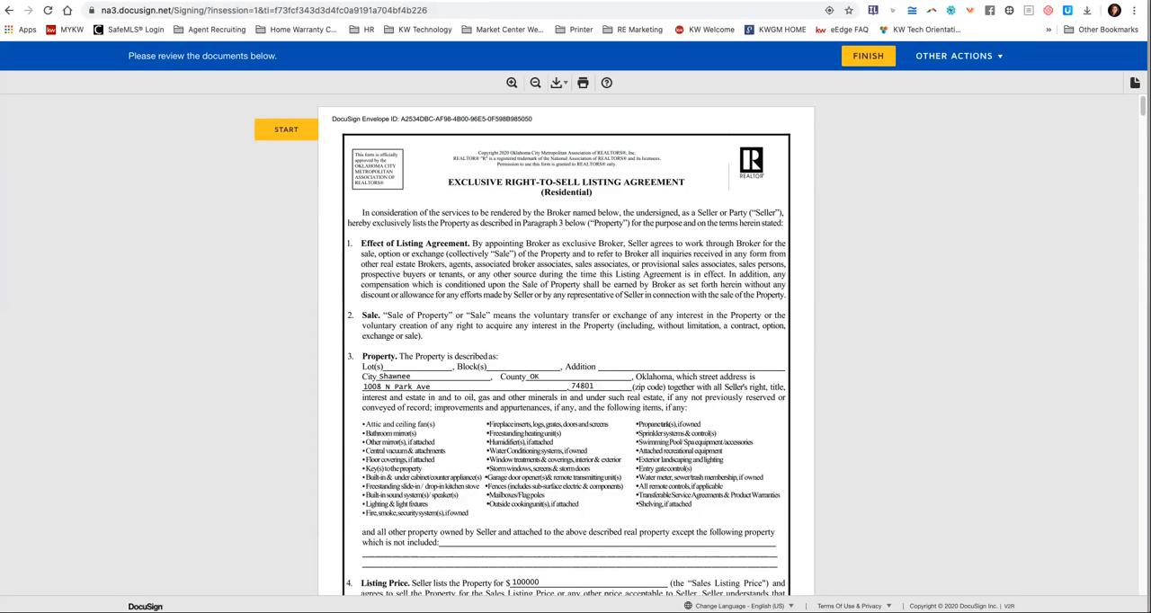
Sign the required broker field of the listing agreement and the sales associate field of the Authorization Release Form.
left_click(286, 129)
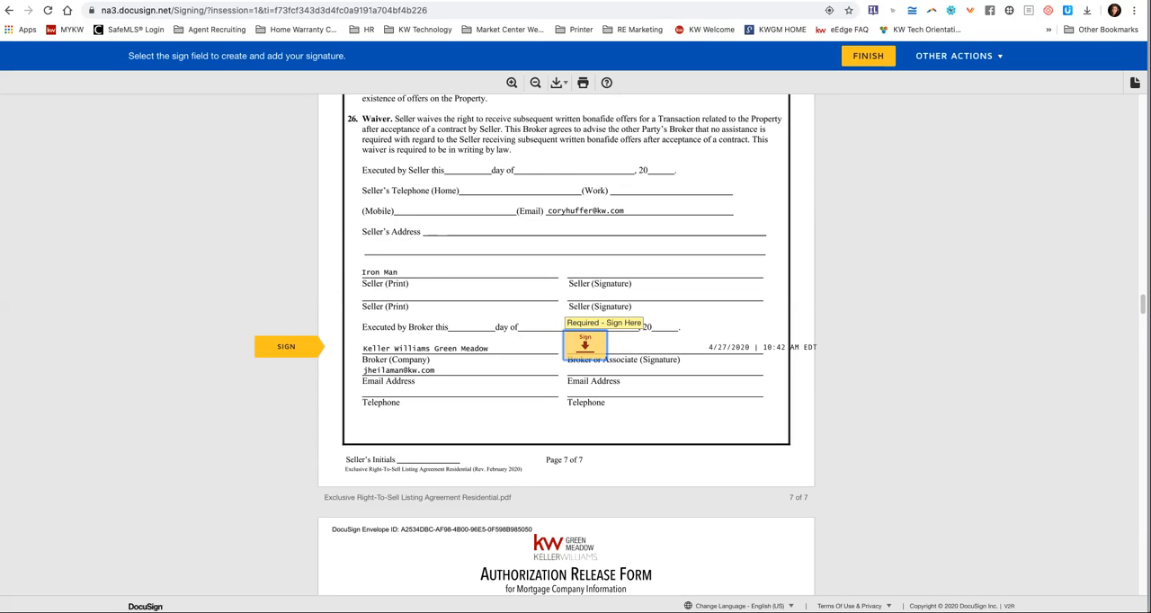
left_click(586, 347)
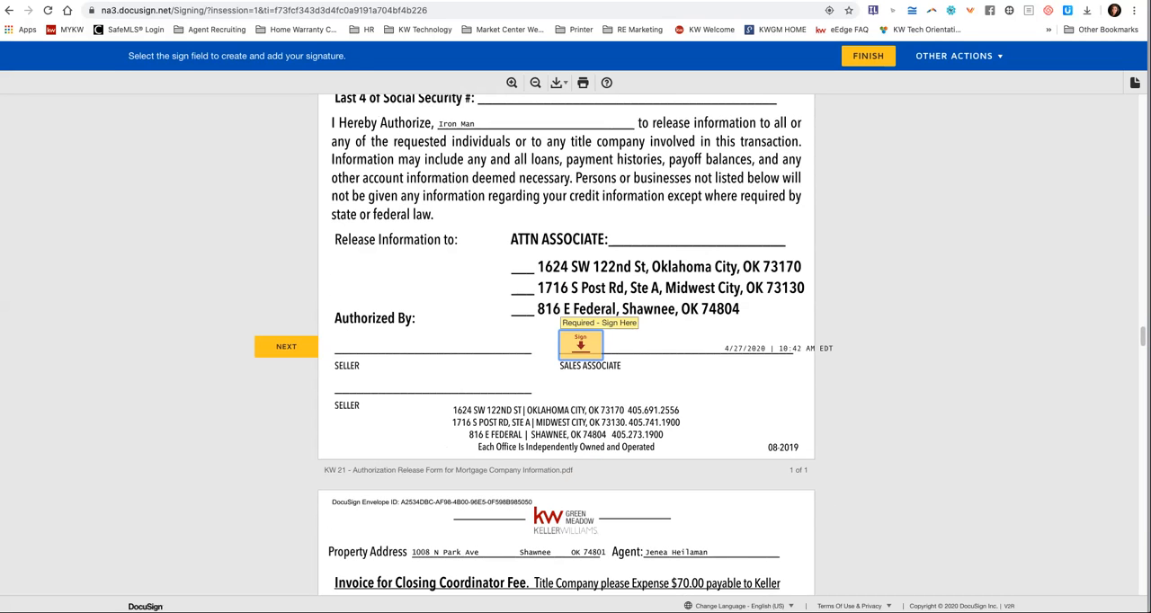
left_click(582, 346)
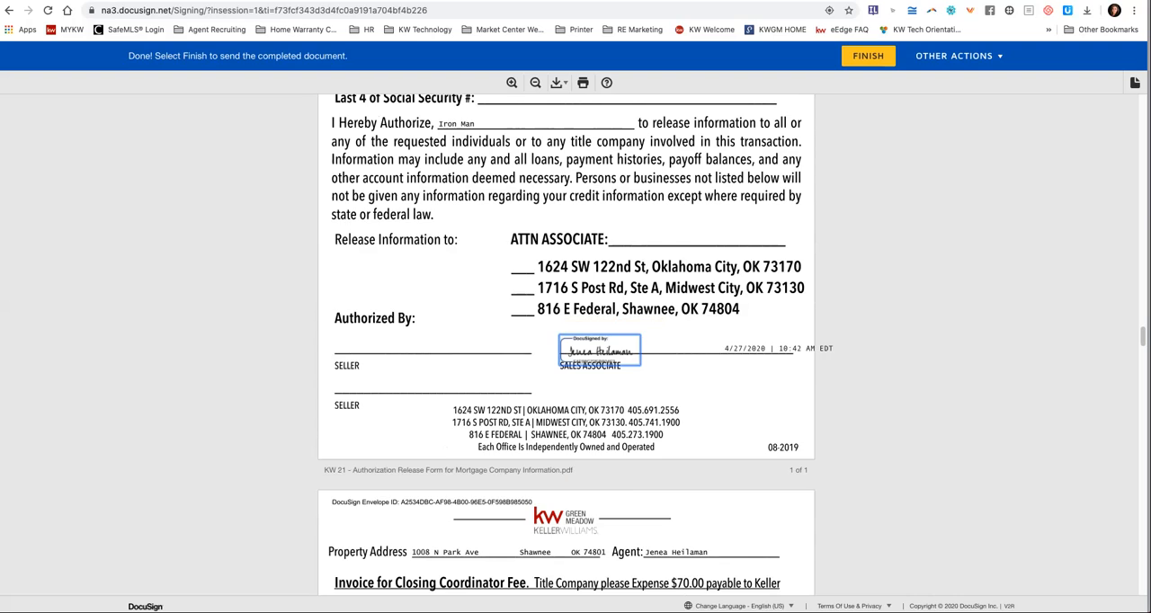
Check the Buyer Broker Service Agreement's $70.00 checkbox and finish the listing agent's signing.
scroll(567, 342, "down", 2)
scroll(566, 342, "down", 6)
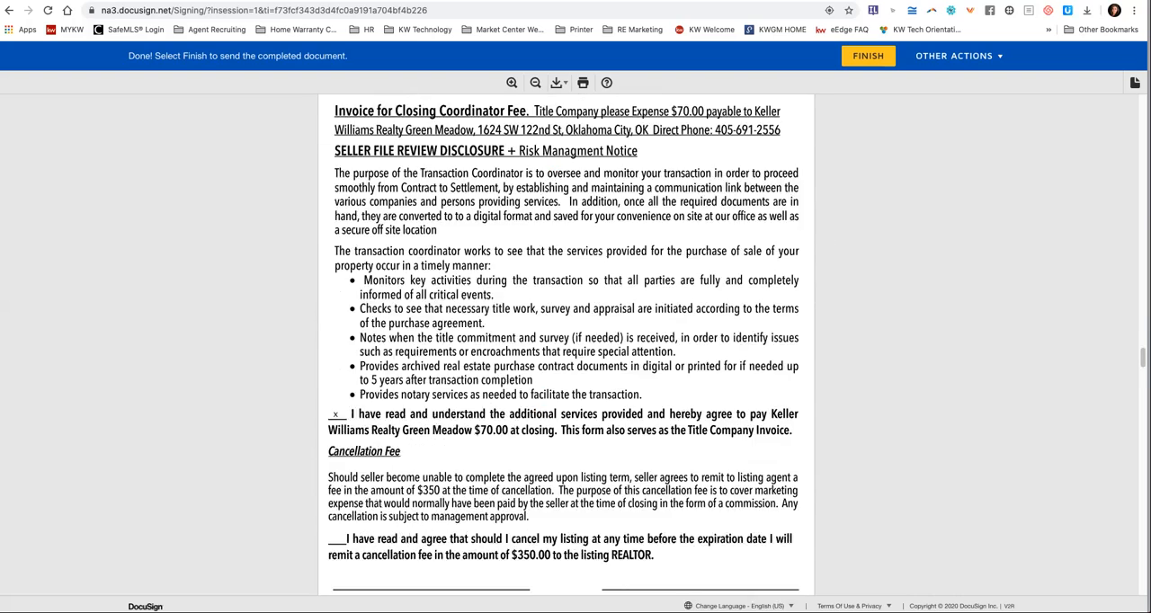
scroll(567, 341, "up", 5)
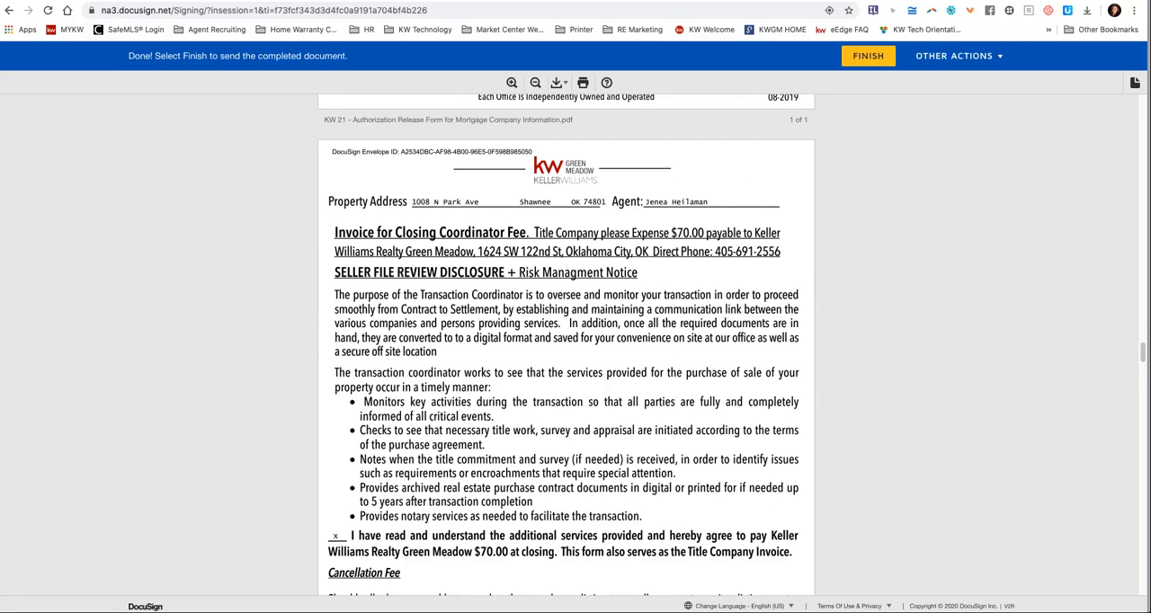
left_click(868, 56)
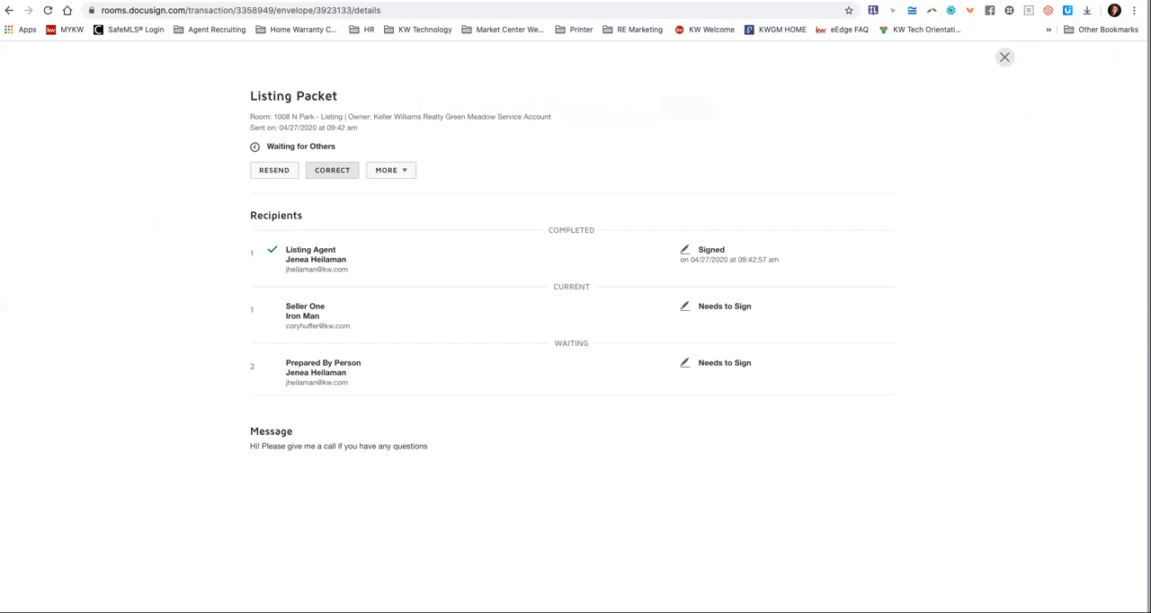
Start correcting the Listing Packet envelope, open its signing fields for editing and go back out of the field editor.
left_click(332, 170)
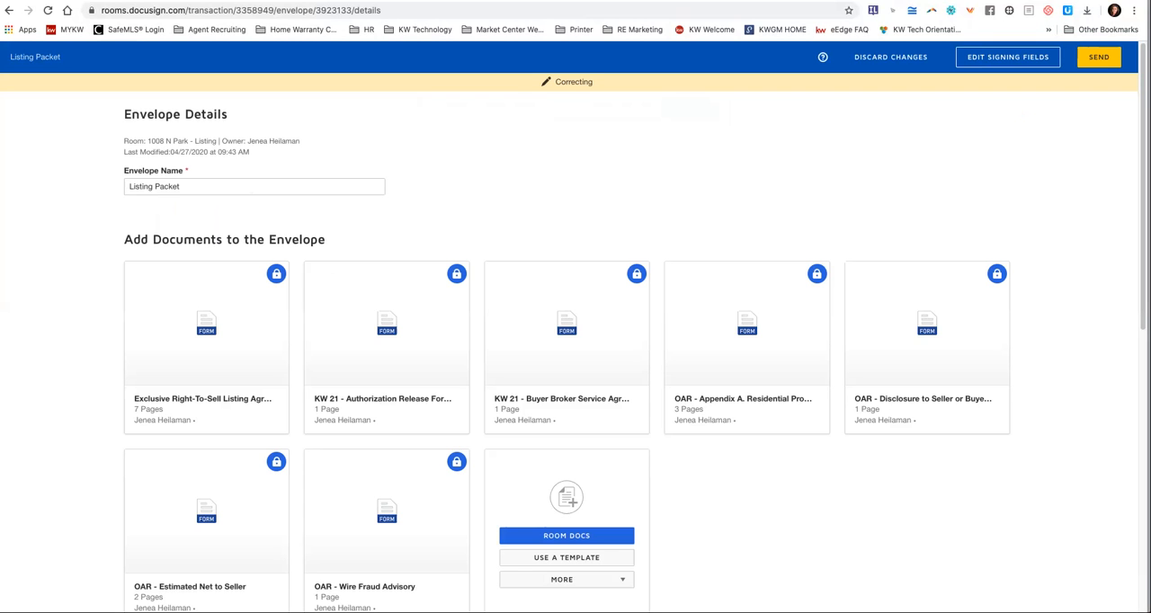
mouse_move(207, 324)
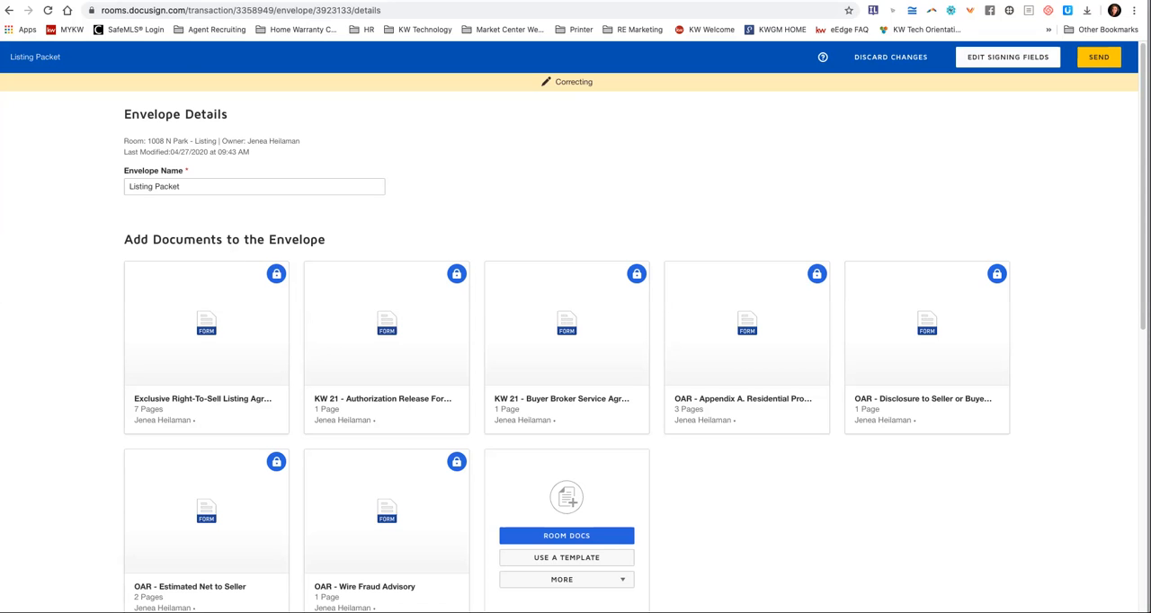
left_click(1008, 57)
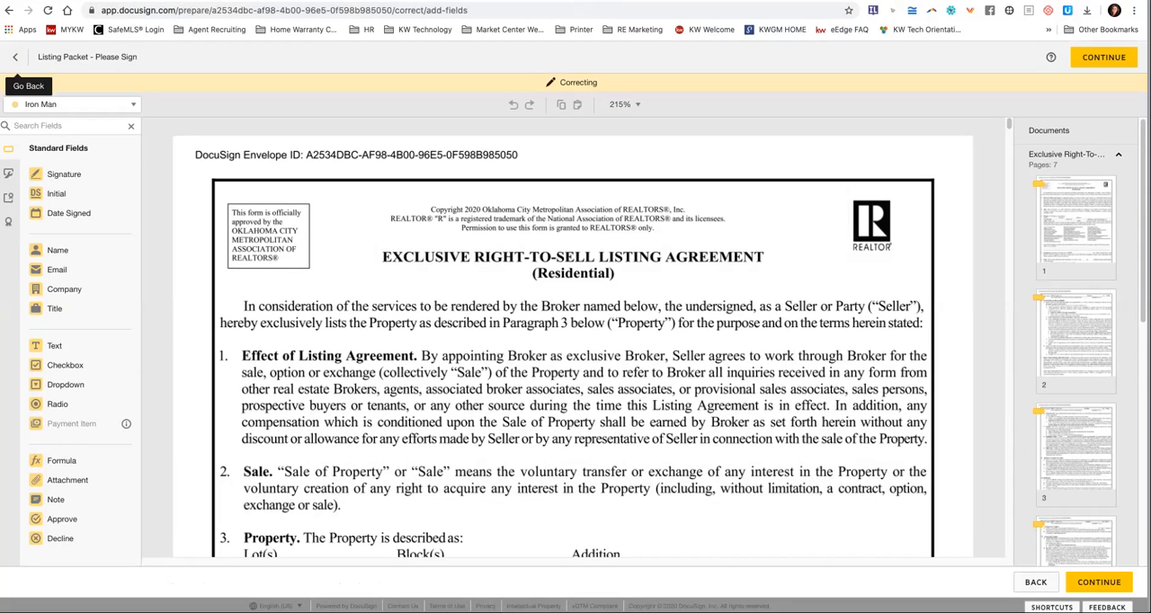
left_click(16, 56)
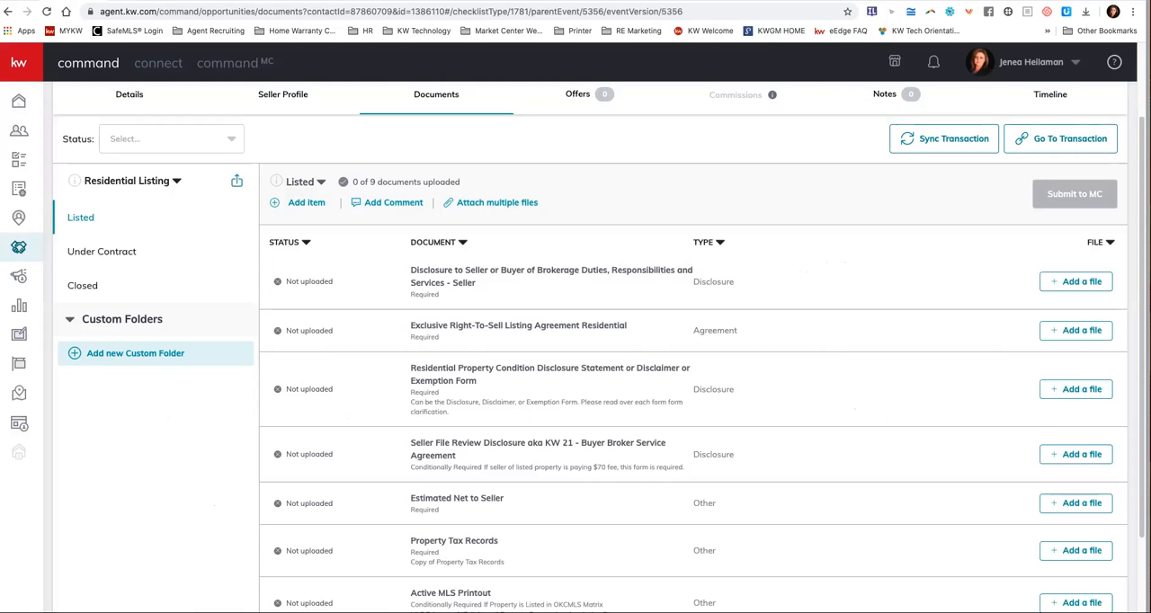
Switch to the opportunity's documents in KW Command and sync the latest transaction information to the connected document manager.
triple_click(1070, 140)
left_click(944, 140)
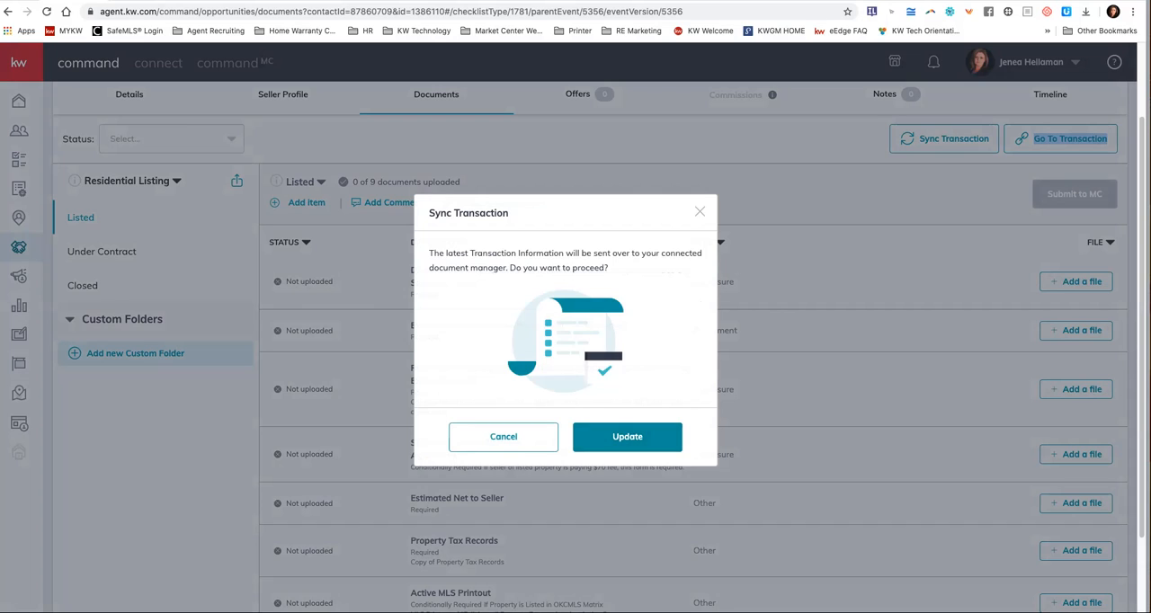
left_click(627, 437)
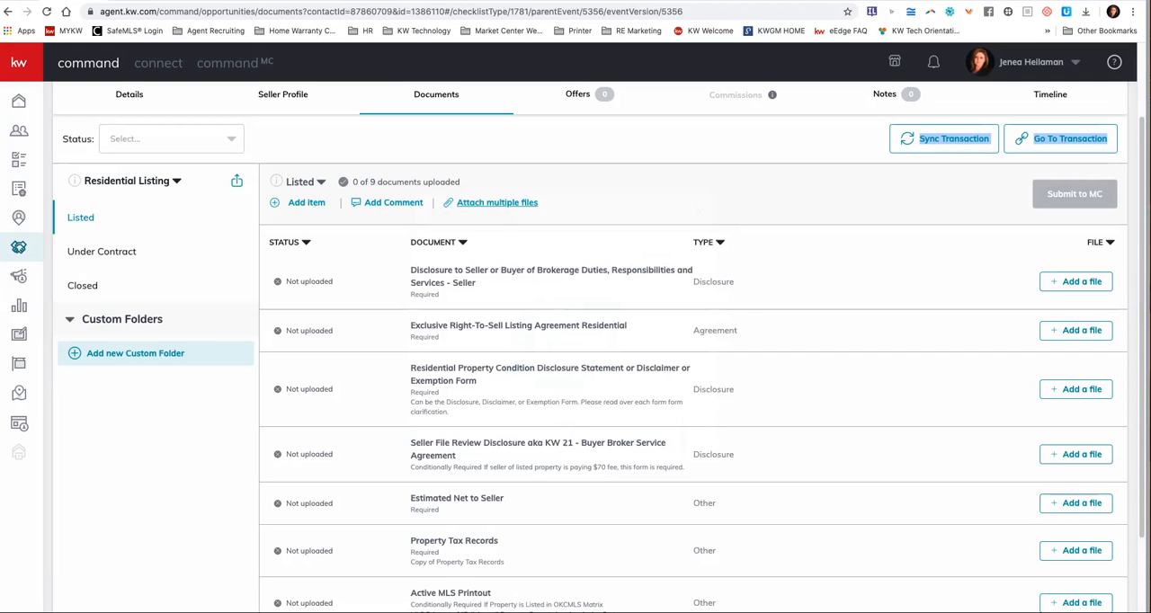
Start attaching multiple files from DocuSign and choose the OAR - Disclosure to Seller or Buyer PDF for the matching brokerage duties item.
left_click(497, 202)
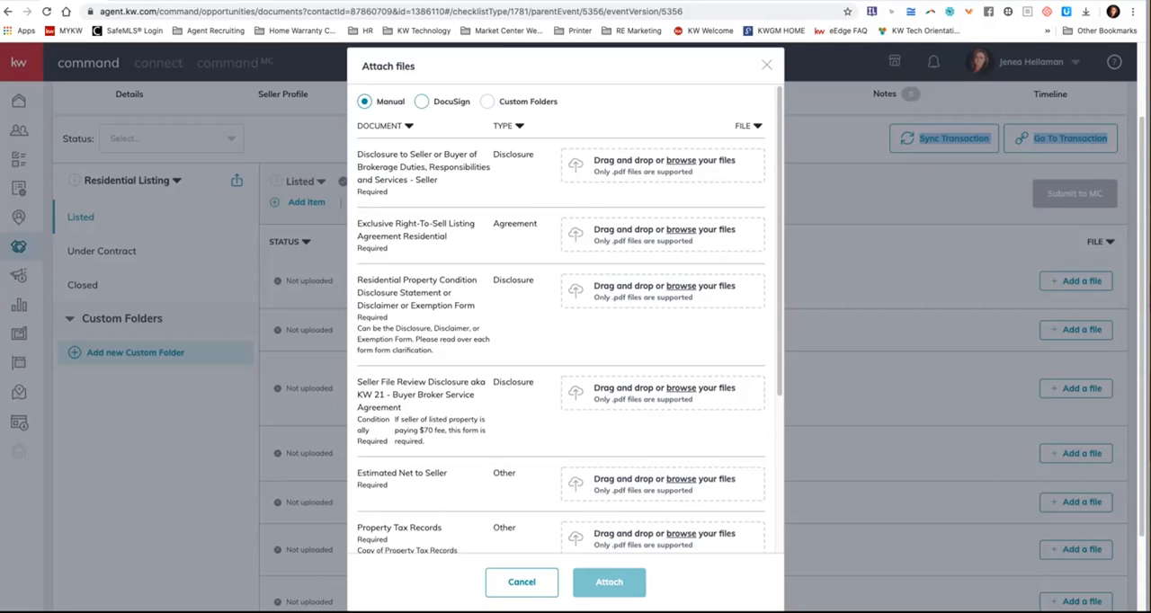
left_click(422, 101)
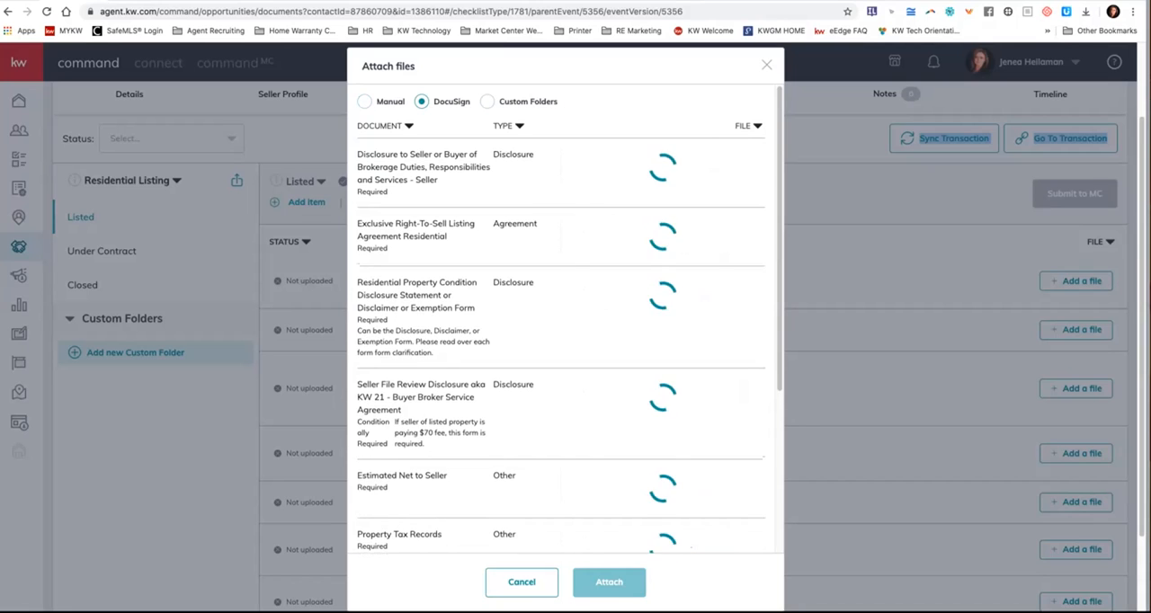
left_click(710, 164)
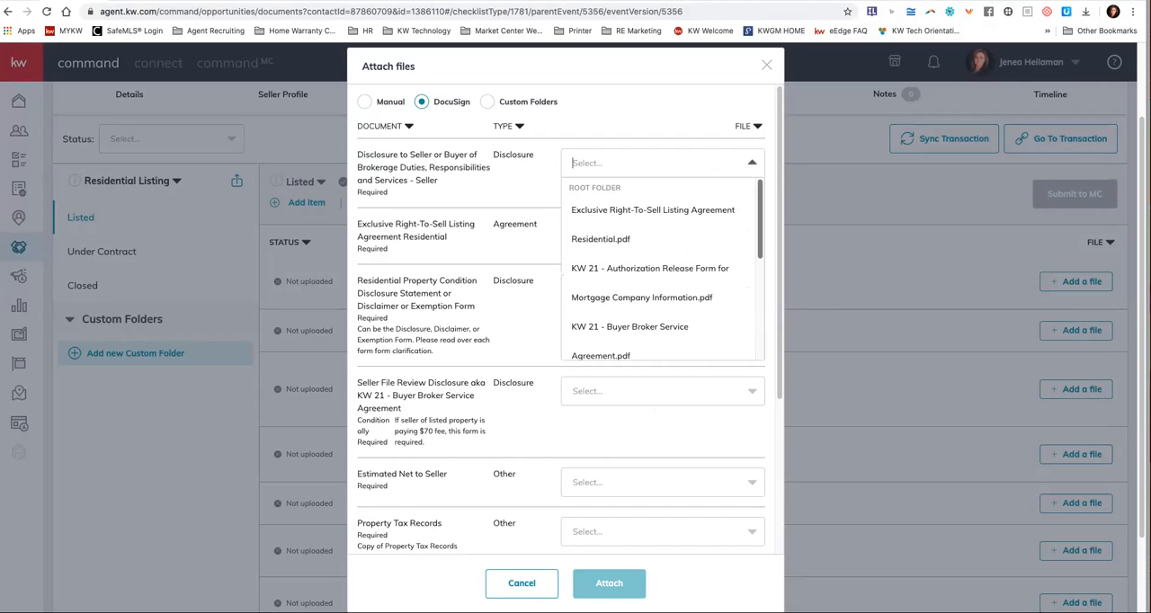
scroll(652, 268, "down", 3)
scroll(667, 269, "down", 2)
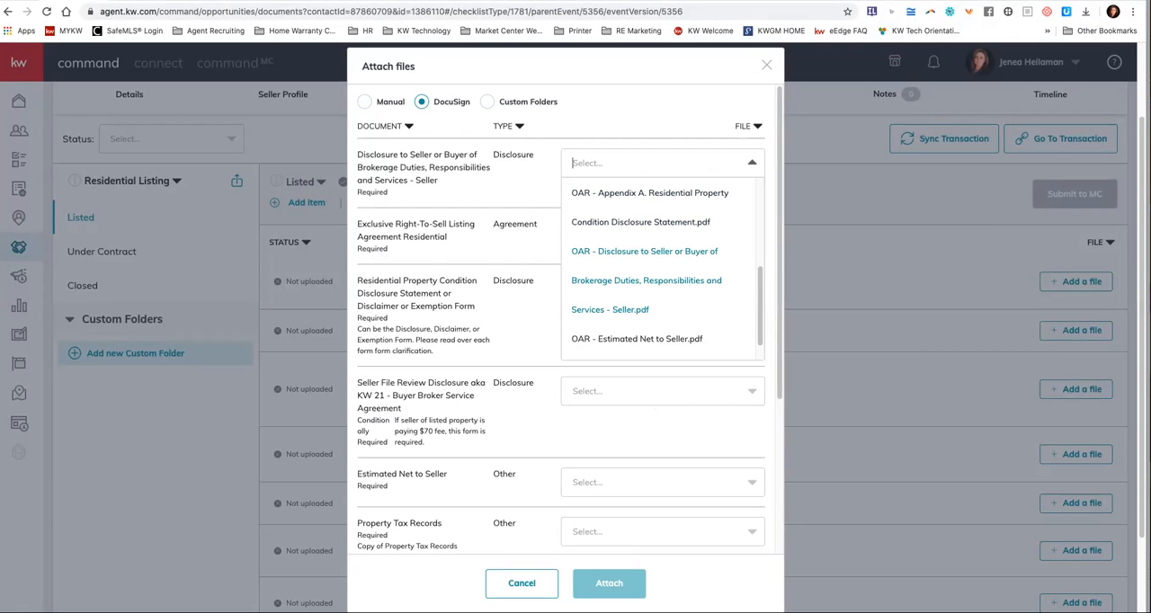
left_click(645, 280)
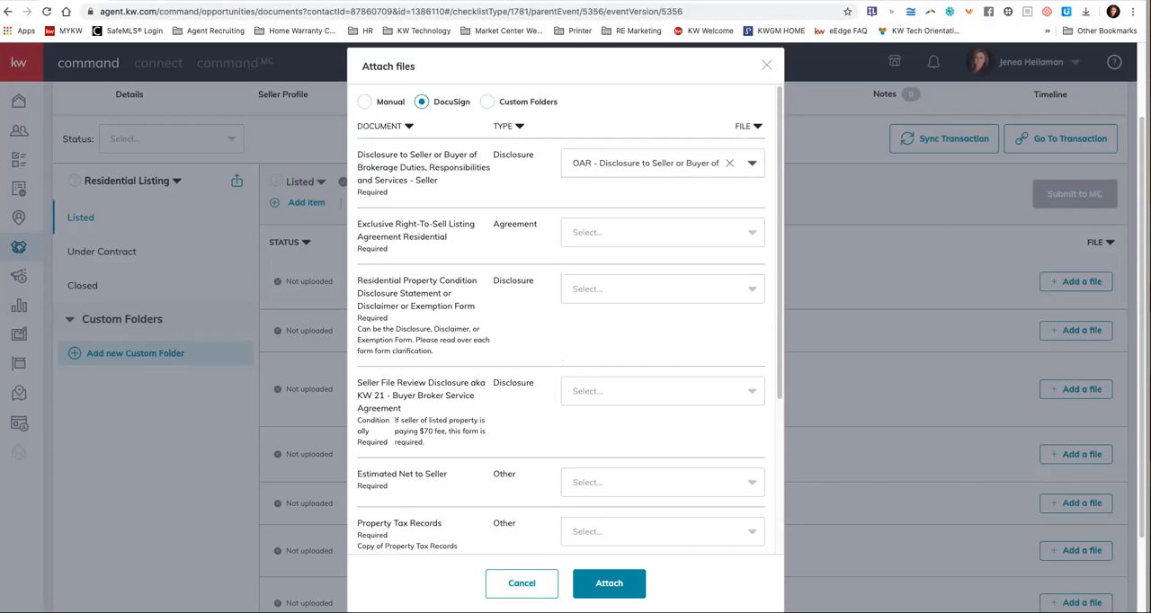
Choose the Exclusive Right-To-Sell Listing Agreement Residential PDF for the listing agreement item and OAR - Appendix A for the property condition item.
left_click(663, 233)
left_click(653, 288)
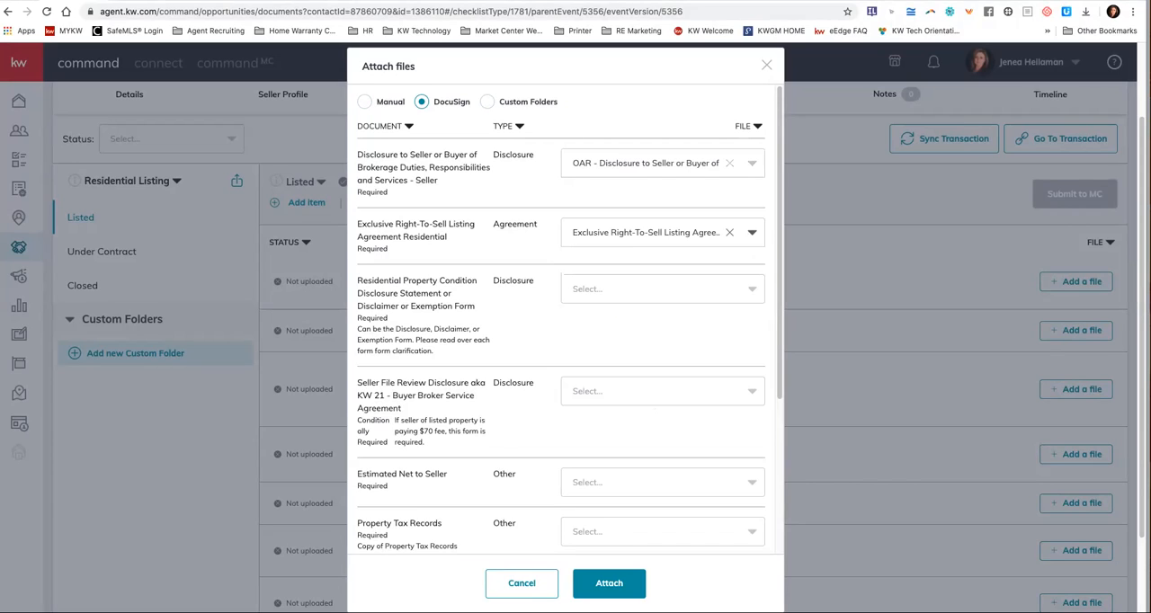
left_click(653, 289)
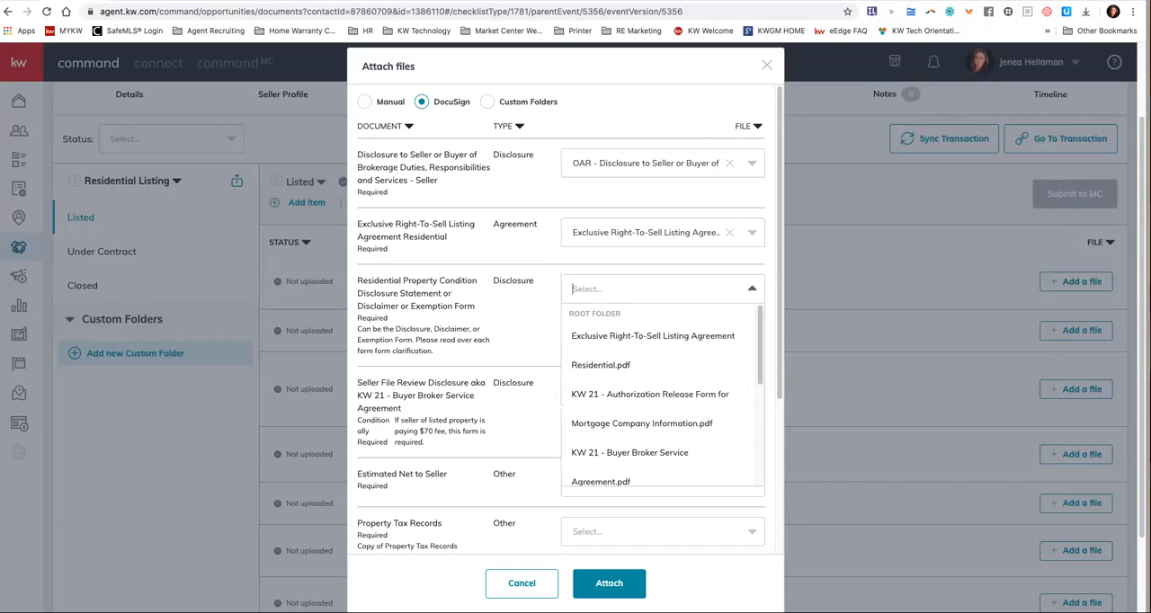
scroll(648, 422, "down", 2)
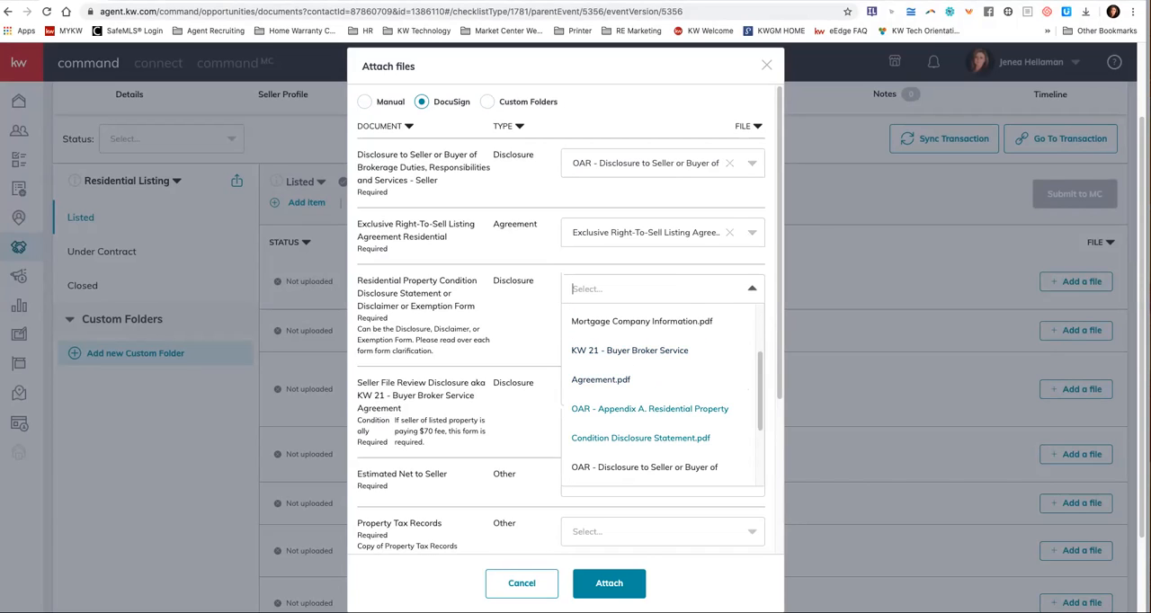
left_click(649, 423)
Choose KW 21 - Buyer Broker Service Agreement.pdf for the Seller File Review Disclosure item.
left_click(653, 391)
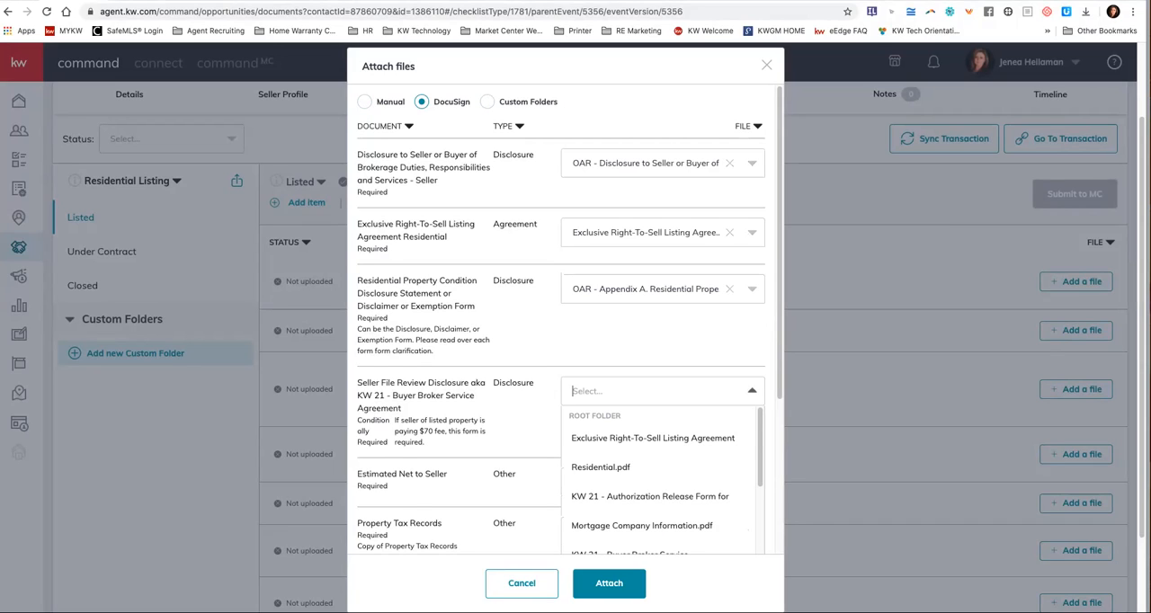
scroll(666, 481, "down", 2)
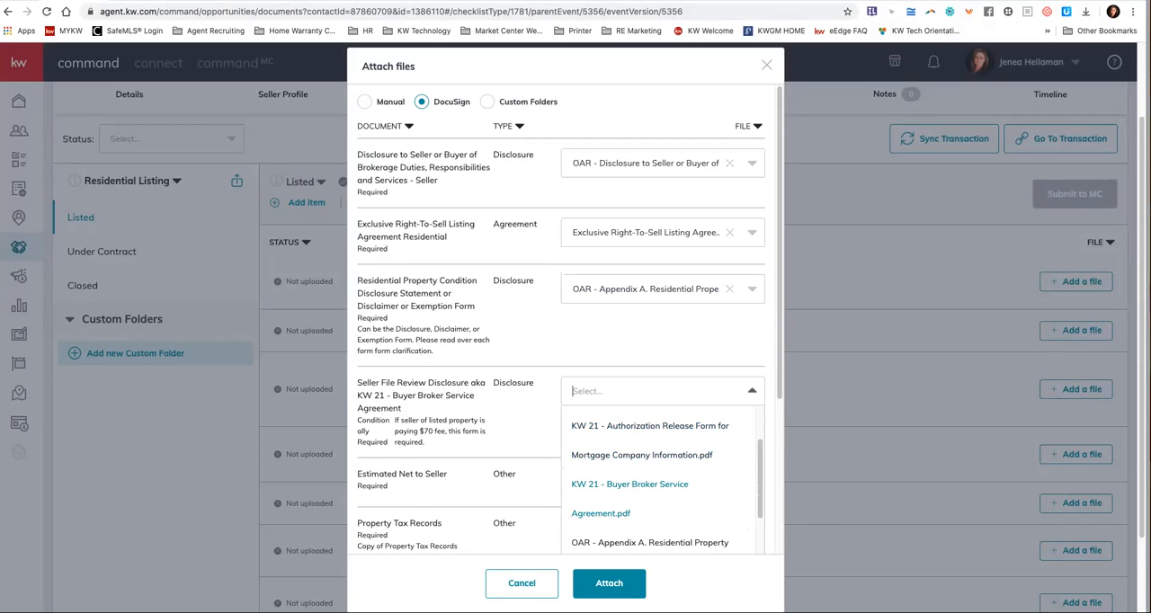
left_click(630, 490)
Choose OAR - Estimated Net to Seller.pdf for the Estimated Net to Seller item.
left_click(650, 483)
scroll(661, 531, "down", 5)
scroll(661, 531, "up", 5)
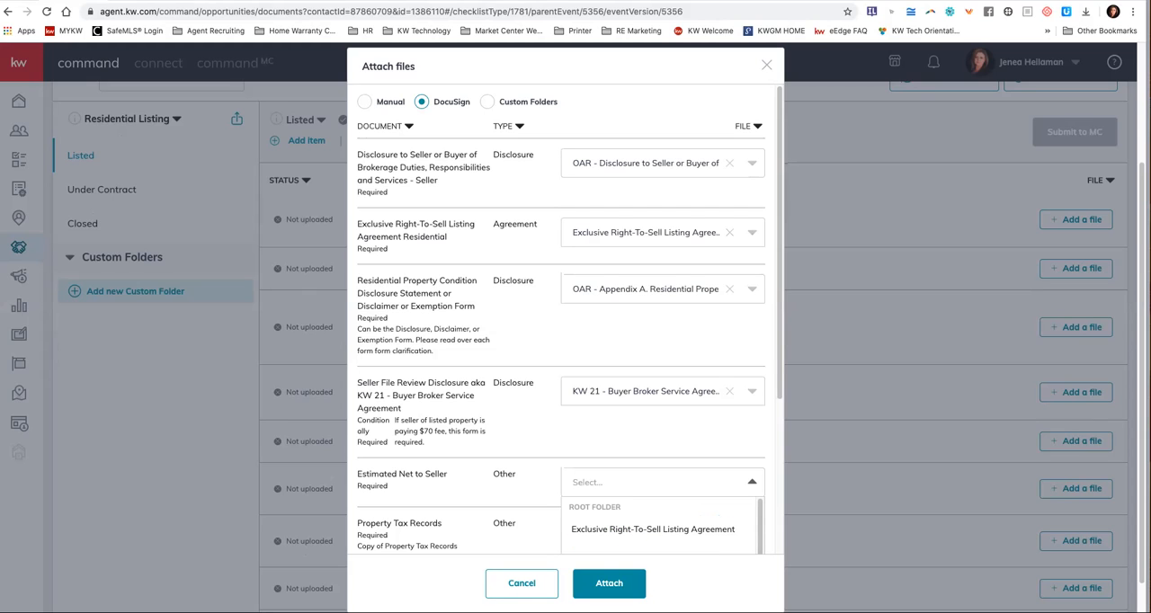
scroll(661, 529, "down", 1)
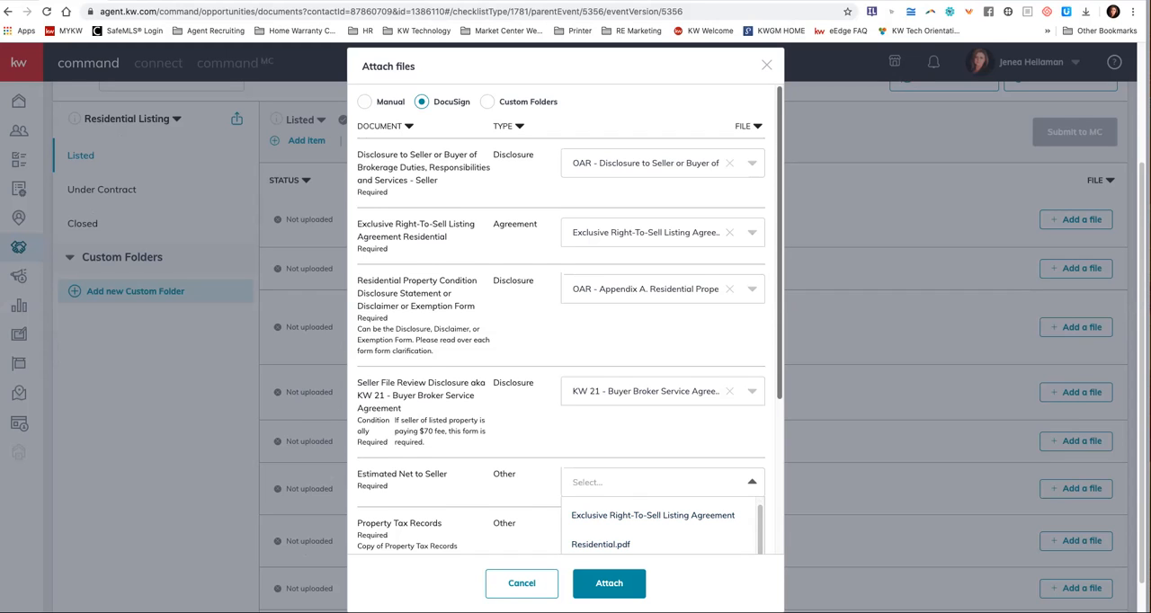
scroll(566, 360, "down", 2)
scroll(667, 389, "down", 5)
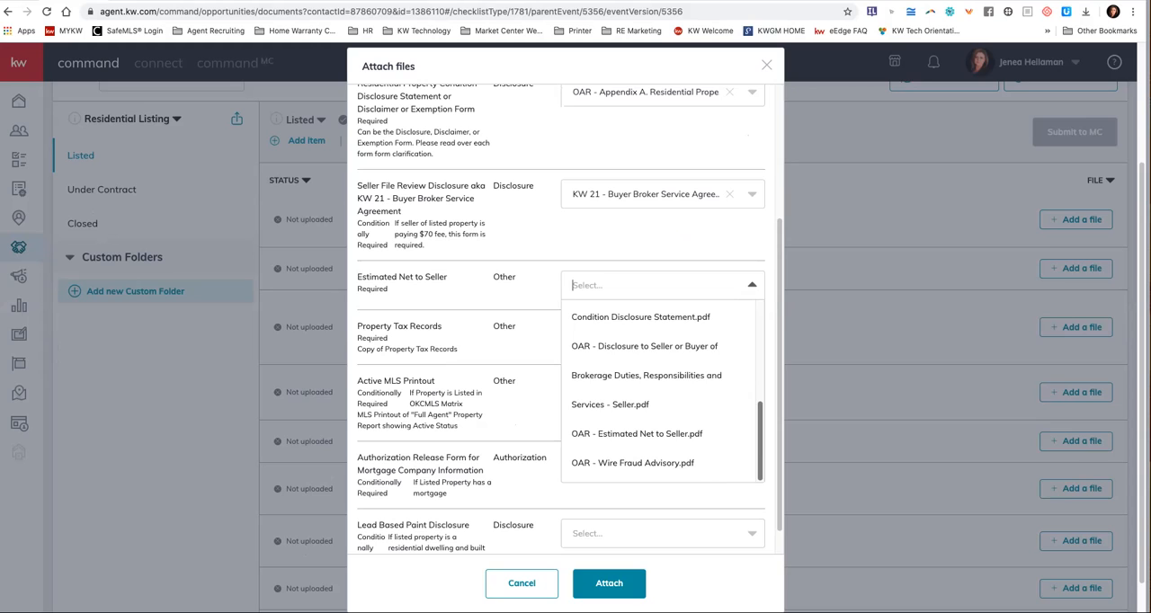
left_click(637, 434)
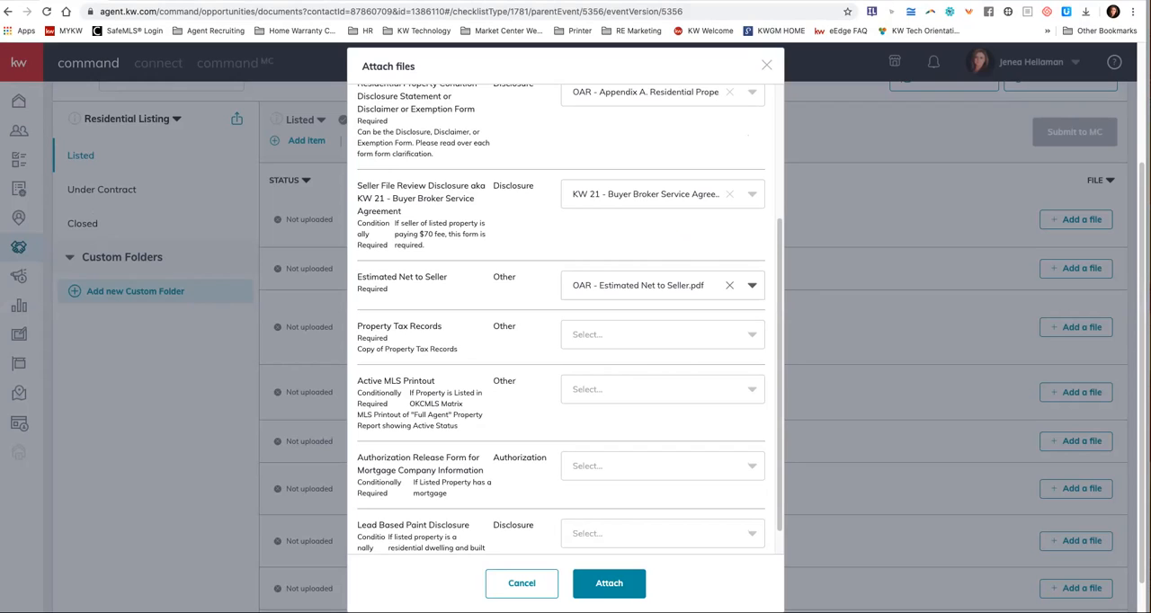
Choose KW 21 - Authorization Release Form for Mortgage Company Information.pdf for the matching authorization item.
left_click(662, 466)
scroll(657, 500, "down", 2)
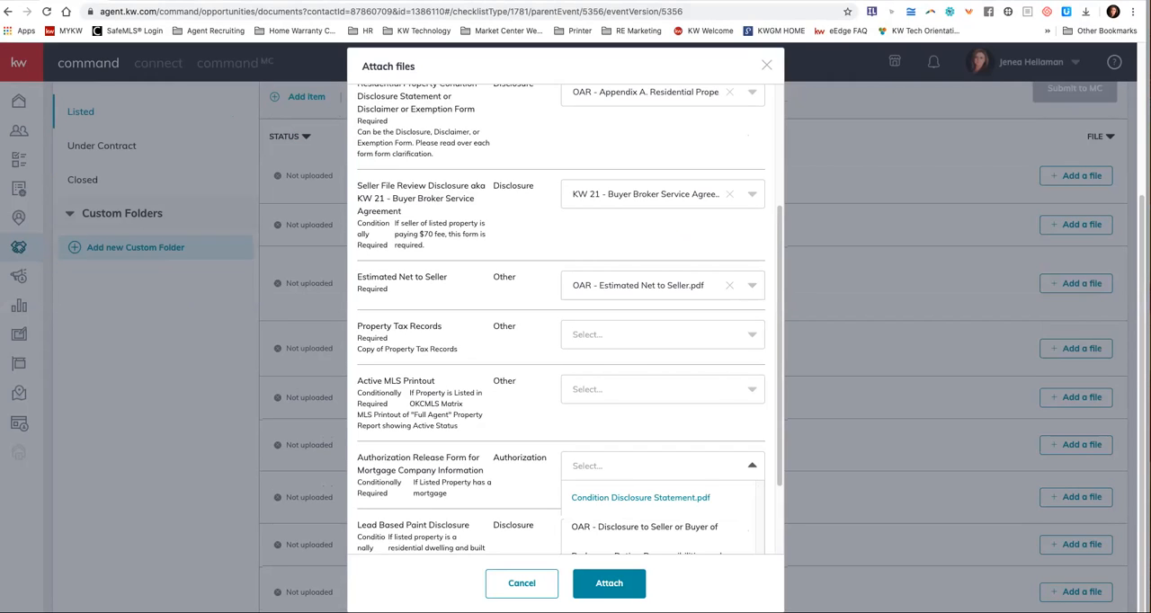
scroll(656, 486, "down", 5)
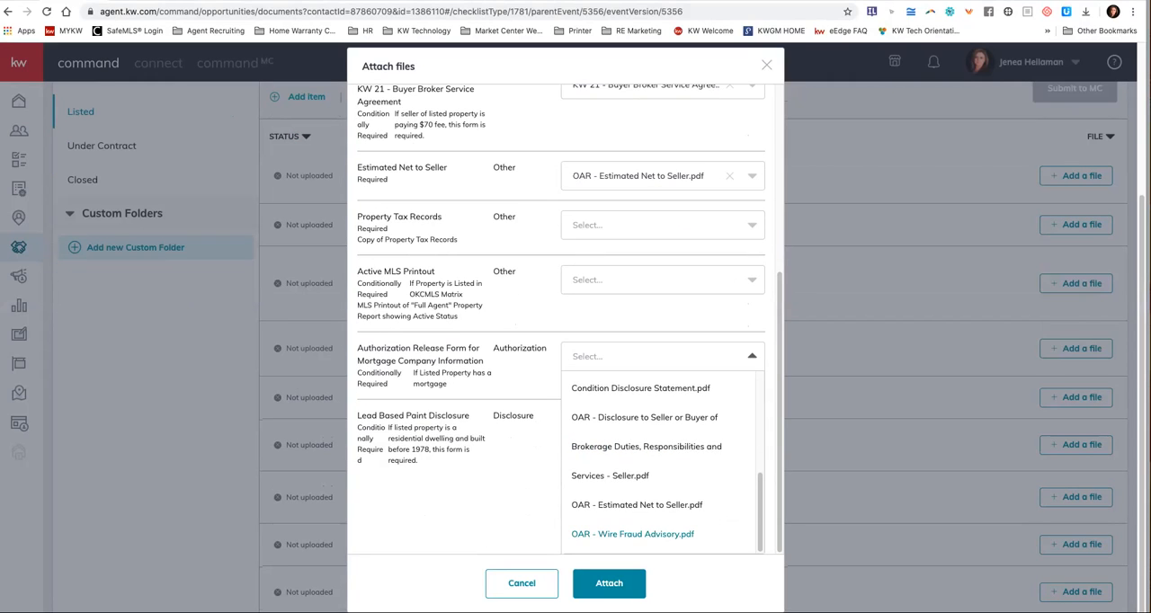
scroll(662, 464, "up", 5)
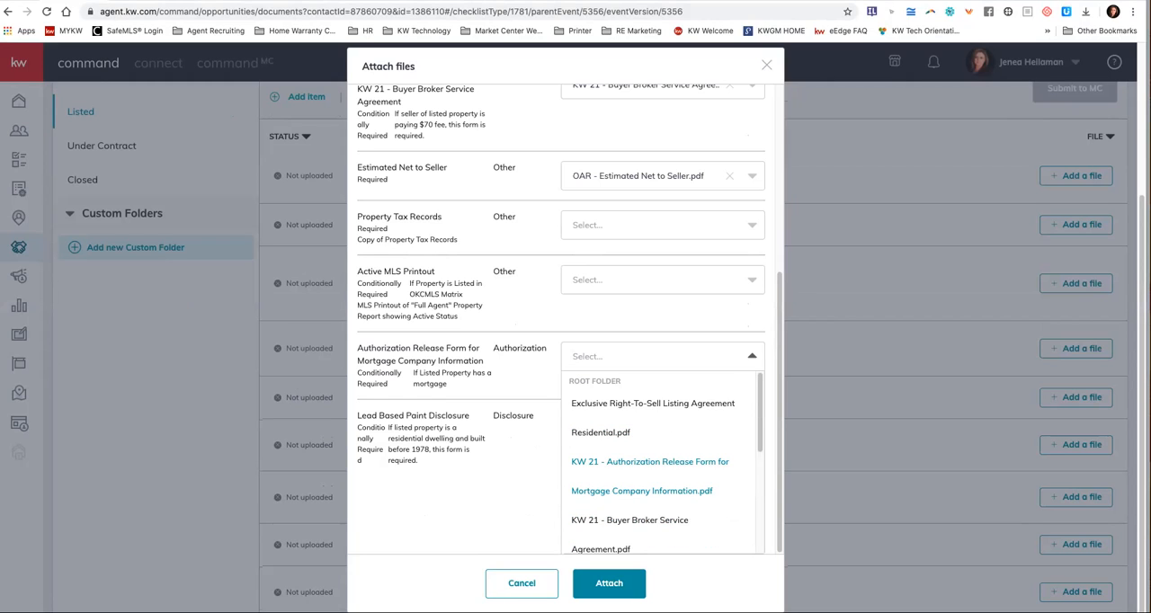
left_click(634, 462)
Attach the selected DocuSign files to the Listed checklist, choosing no file for the Lead Based Paint Disclosure.
left_click(663, 503)
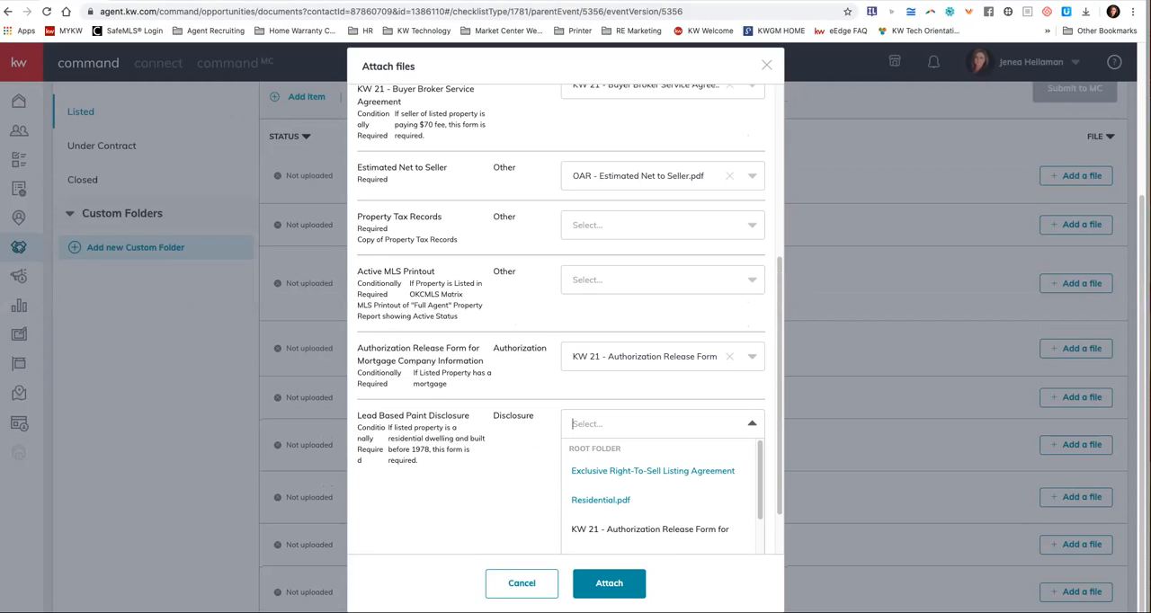
left_click(529, 490)
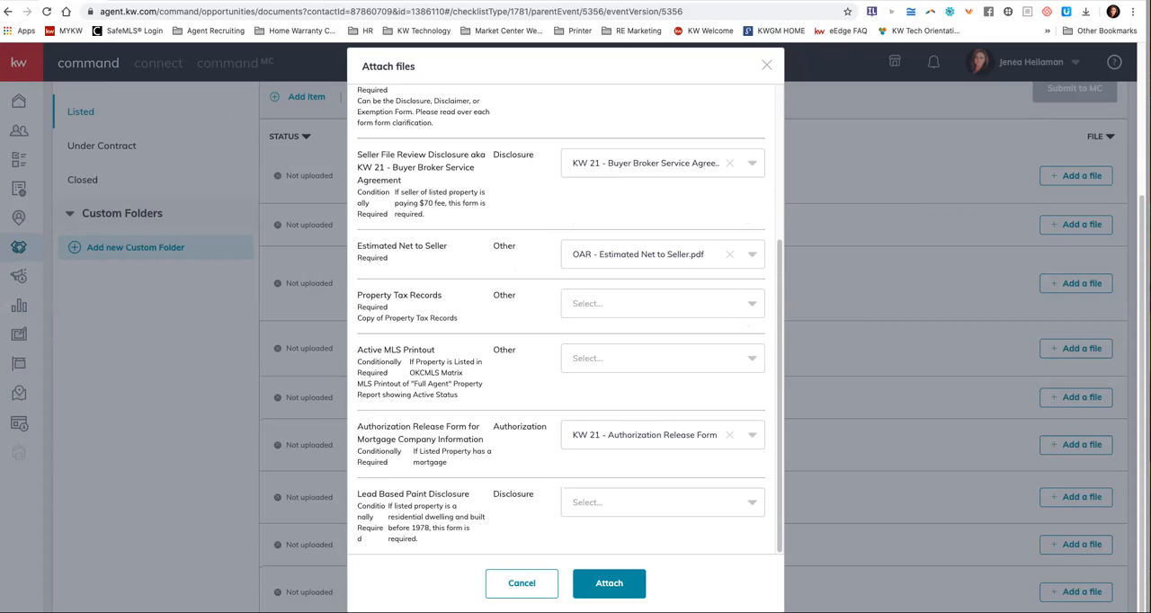
left_click(609, 583)
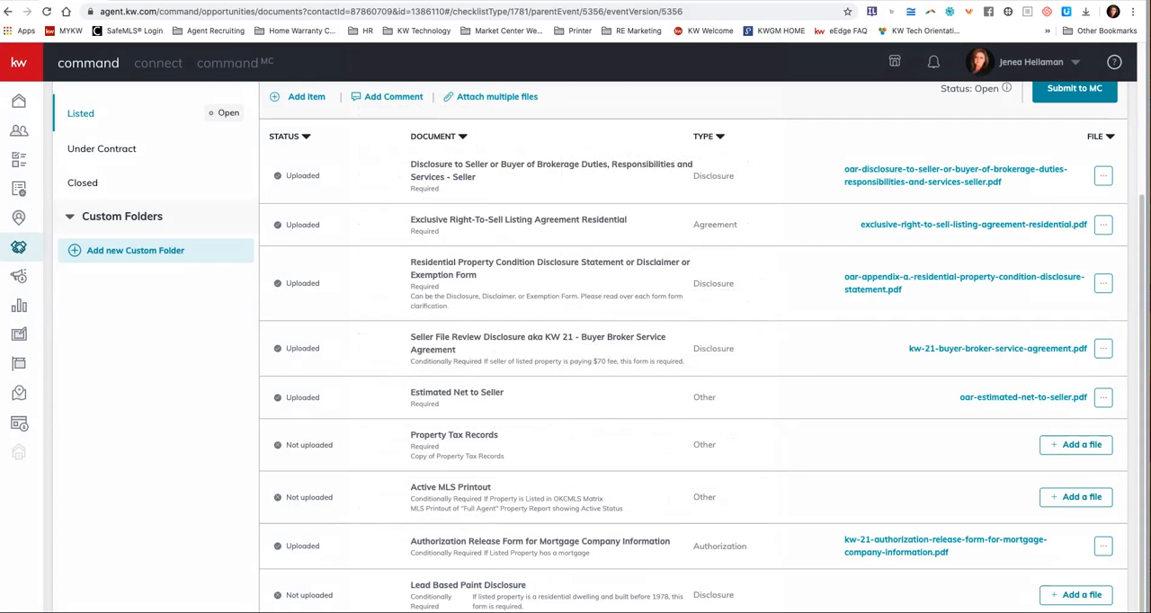
Start a new item for the Listed checklist with the document name Wire Fraud Advisory and document type Other.
scroll(693, 347, "down", 1)
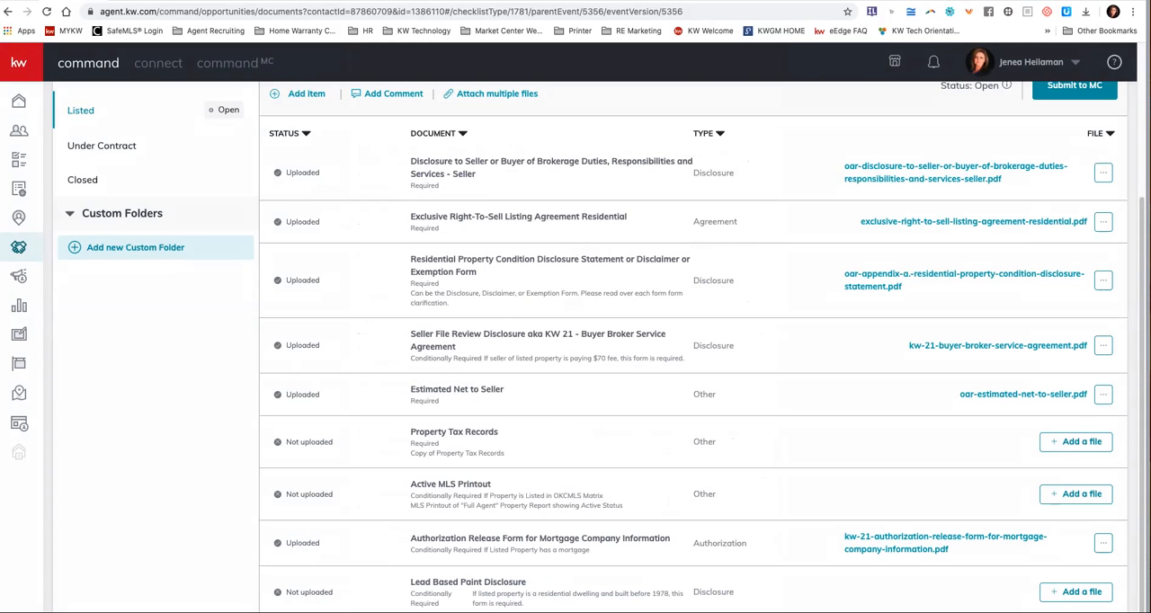
scroll(593, 360, "up", 3)
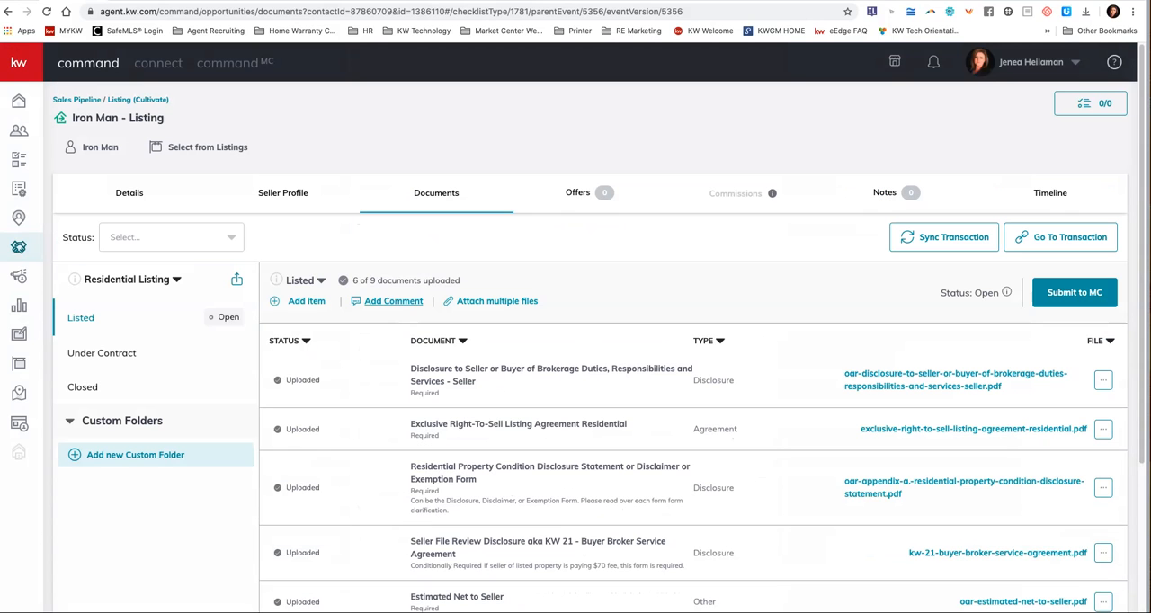
left_click(305, 301)
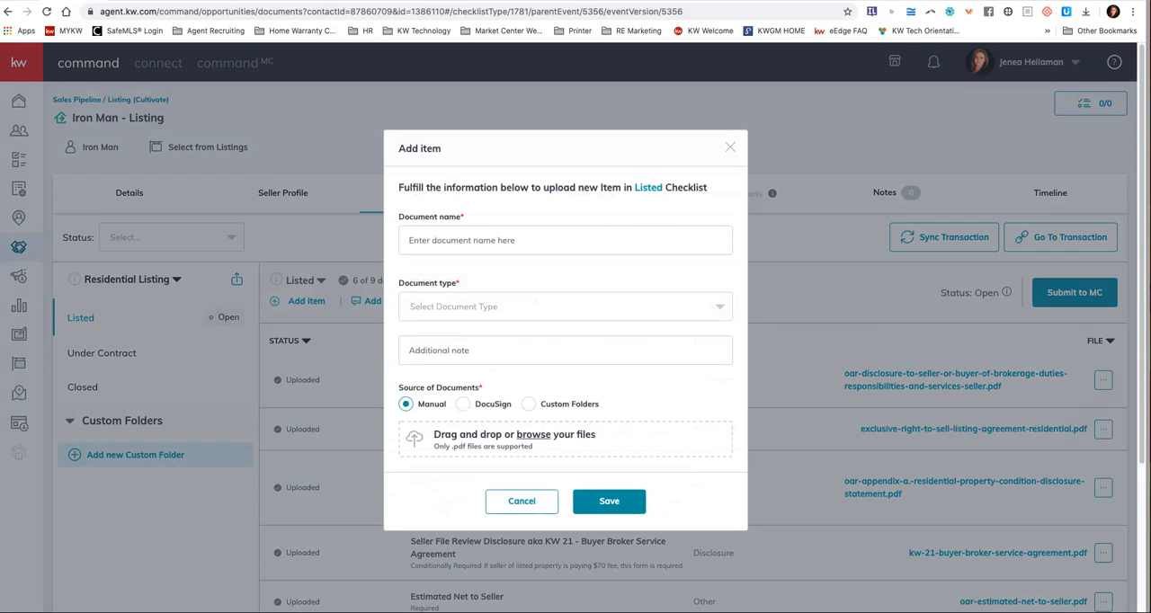
left_click(540, 240)
type("Wi")
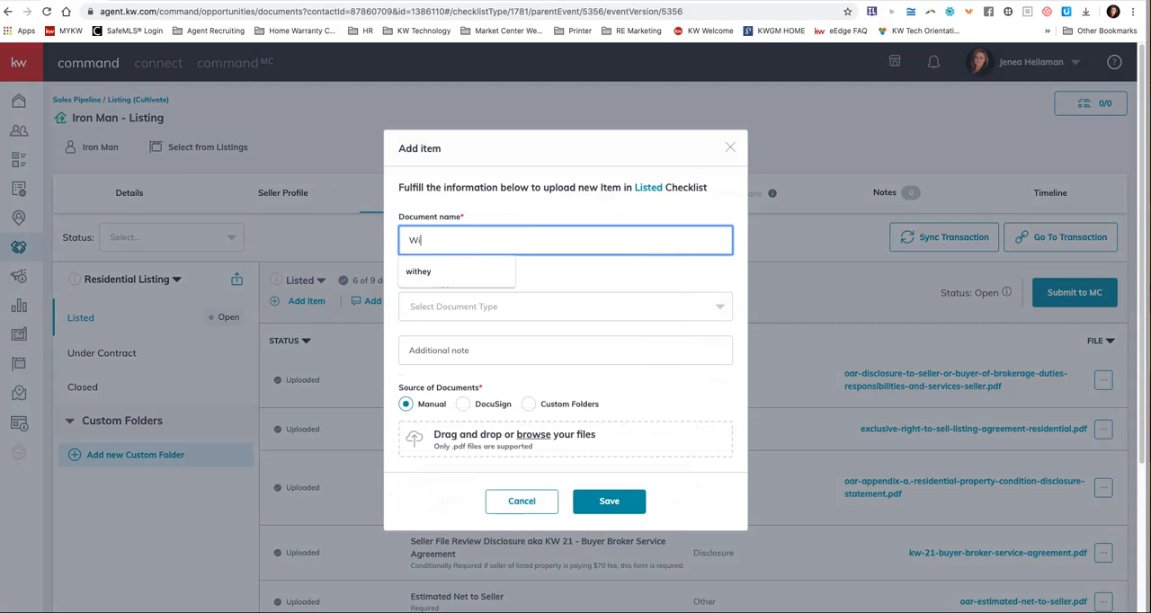
type("re Fra")
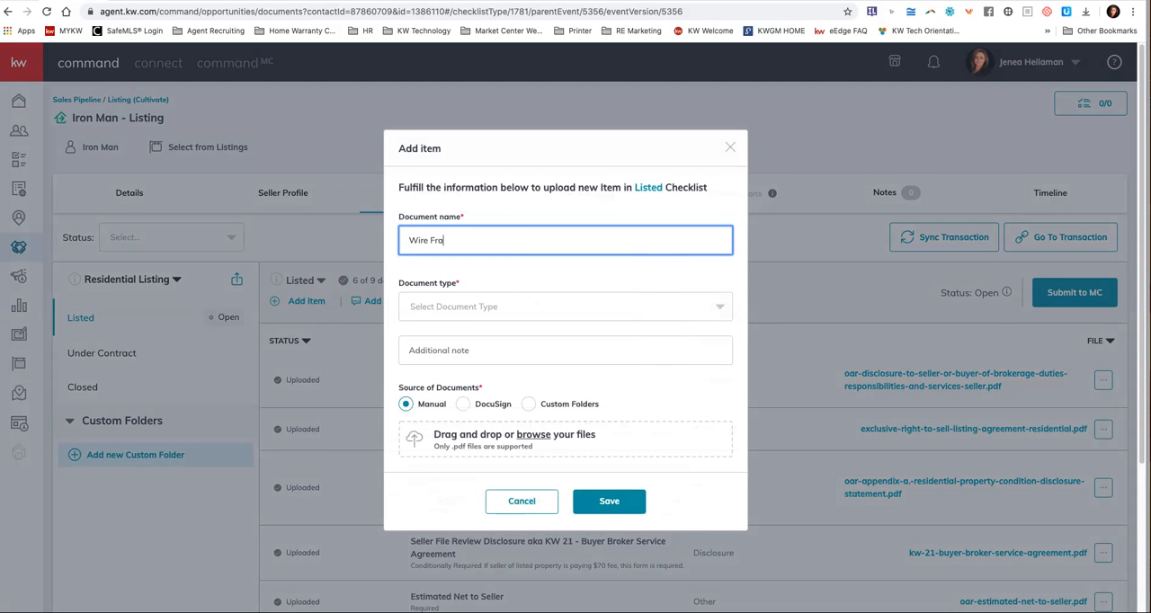
type("ud Advisorey")
left_click(561, 306)
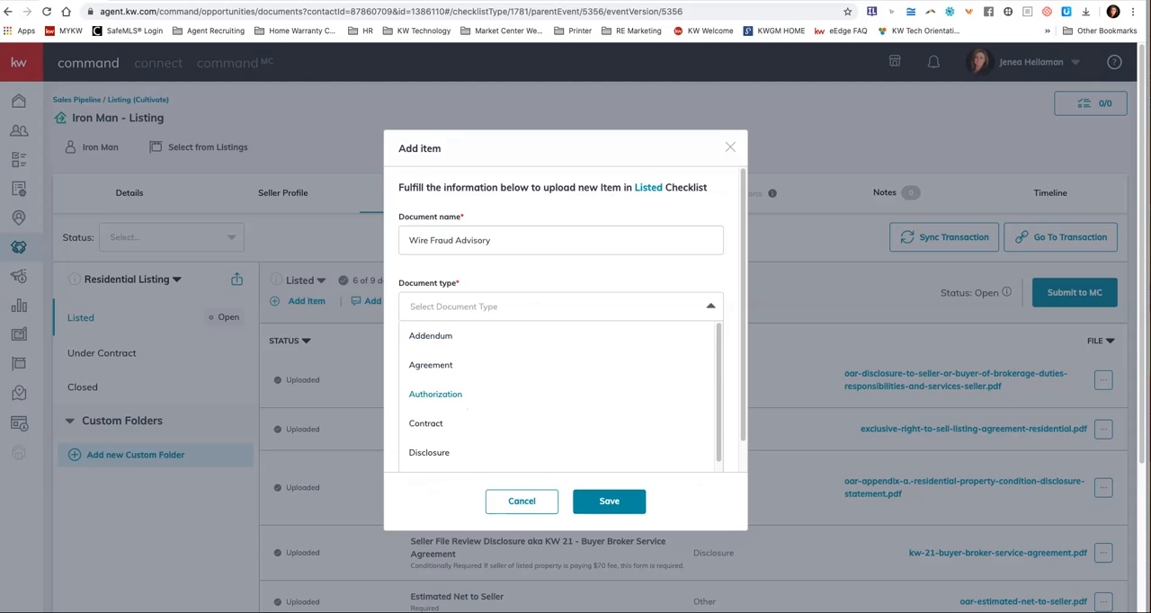
scroll(558, 396, "down", 2)
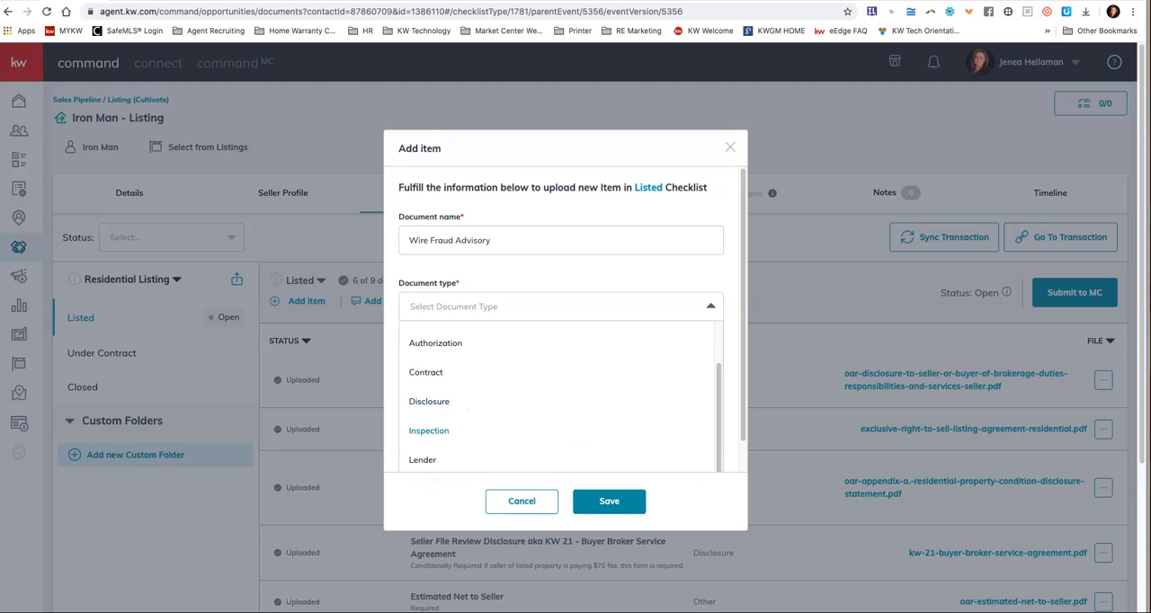
scroll(566, 378, "down", 1)
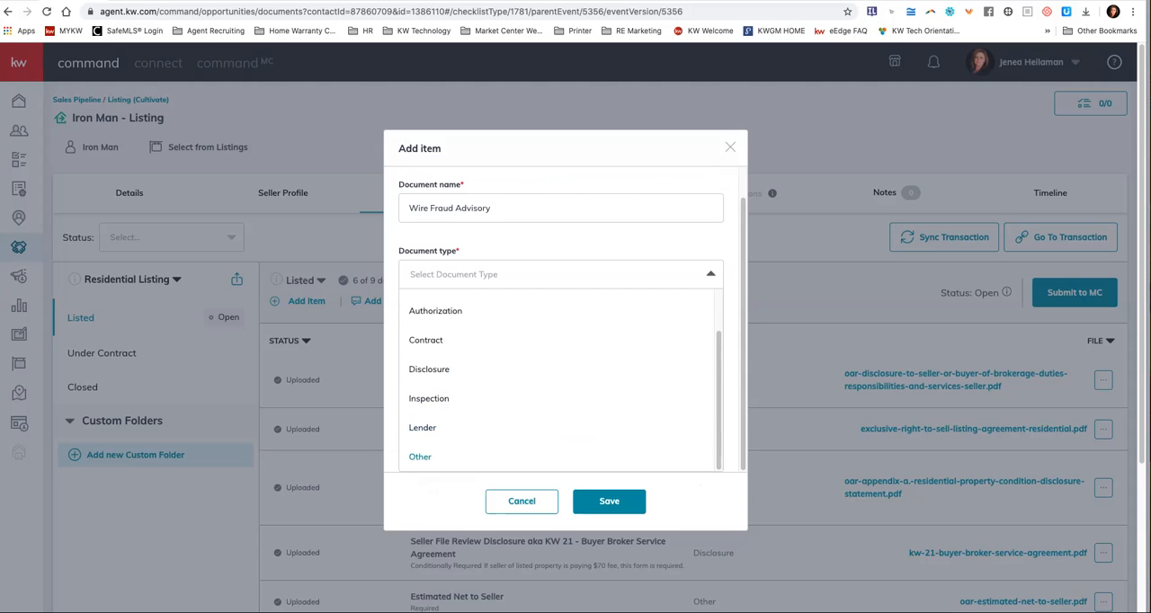
left_click(420, 457)
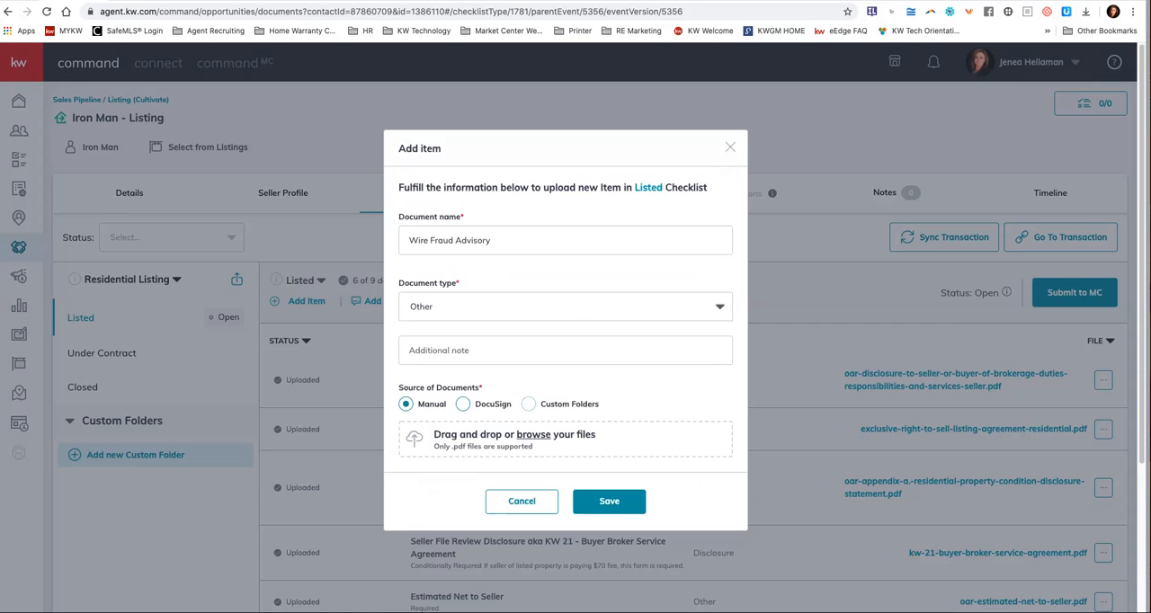
Source the new item from DocuSign with OAR - Wire Fraud Advisory.pdf and save it.
left_click(462, 404)
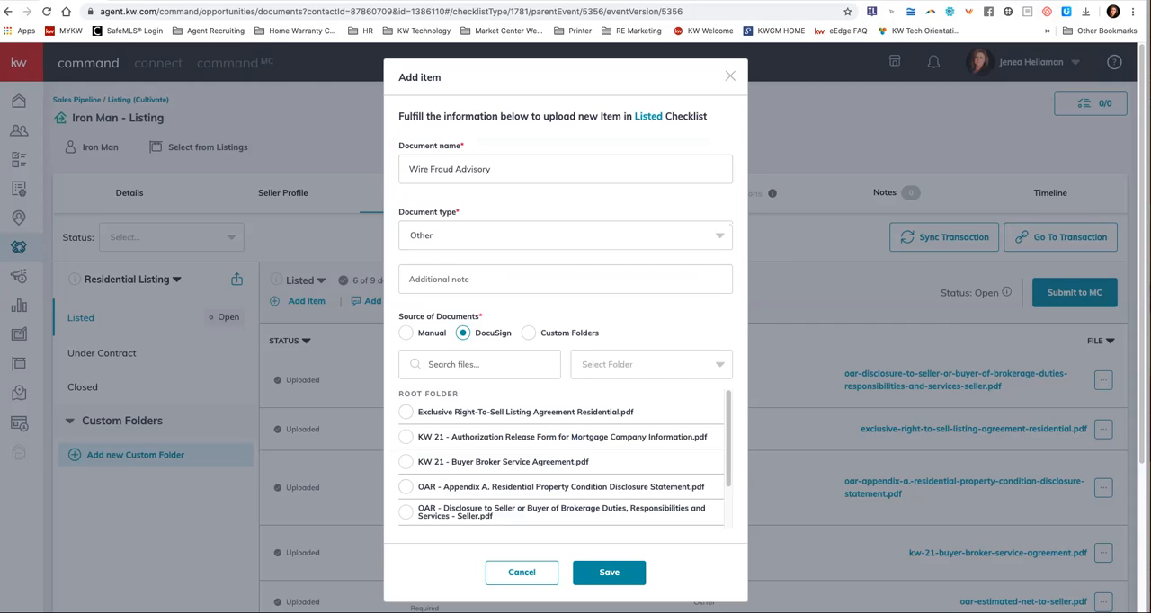
scroll(405, 456, "down", 2)
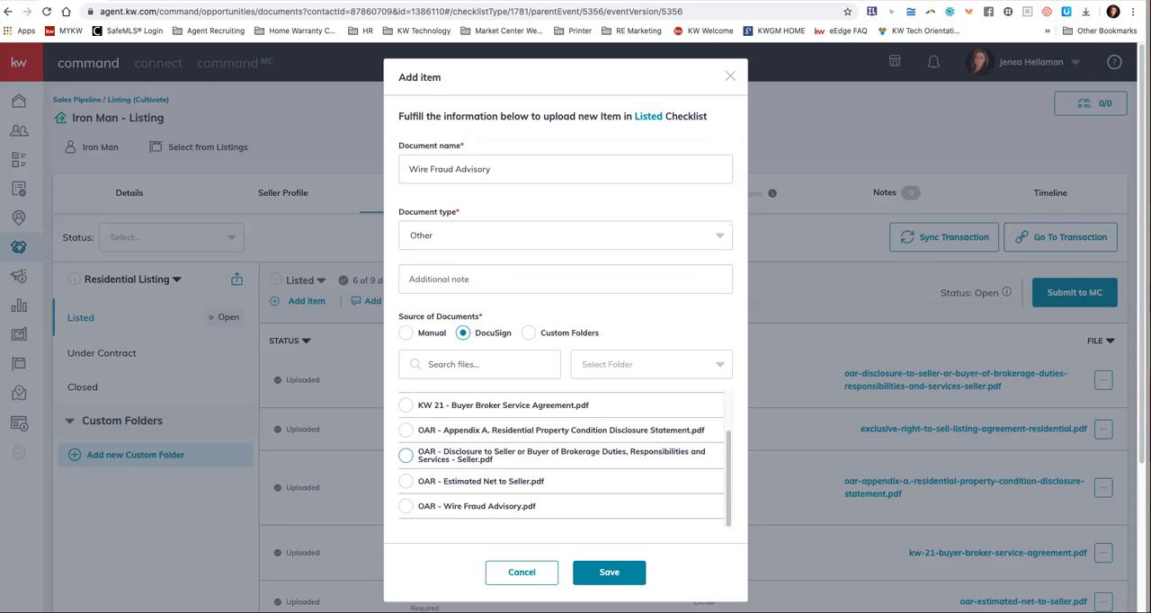
left_click(405, 506)
left_click(609, 573)
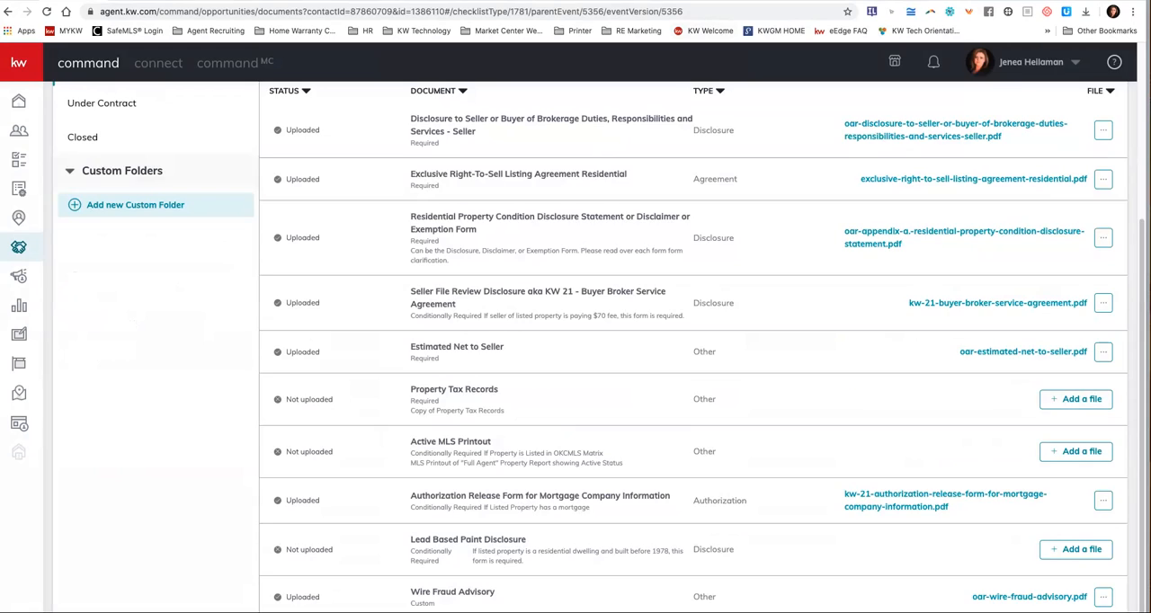
Start a comment on the Listed checklist that mentions the last person in the suggested list.
scroll(590, 347, "up", 3)
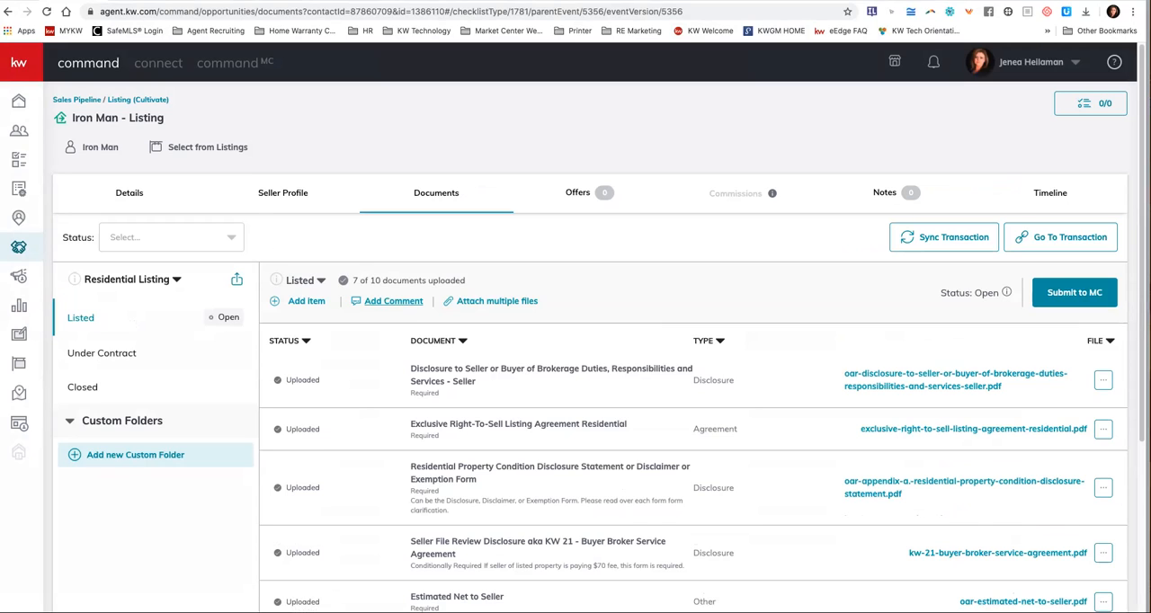
left_click(393, 302)
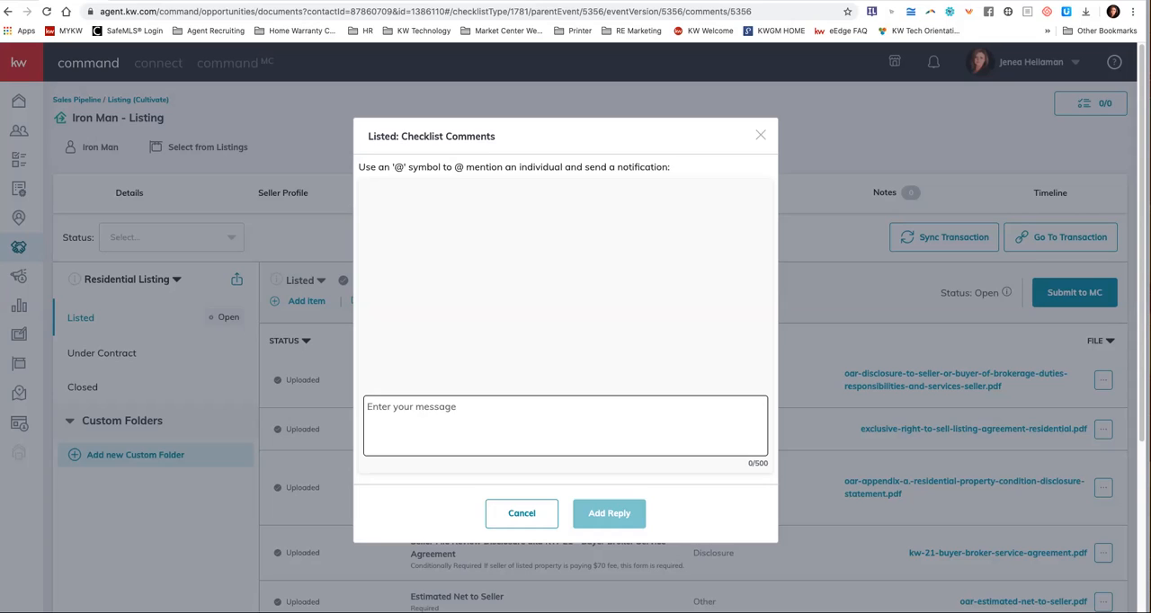
type("@")
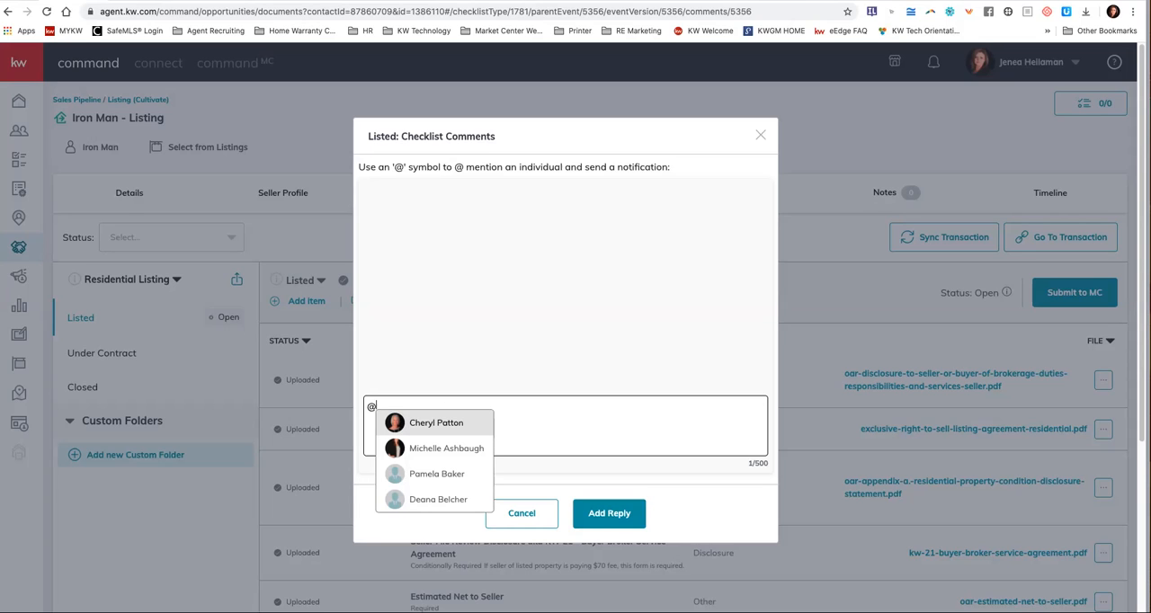
key("Down")
key("Down")
key("Up")
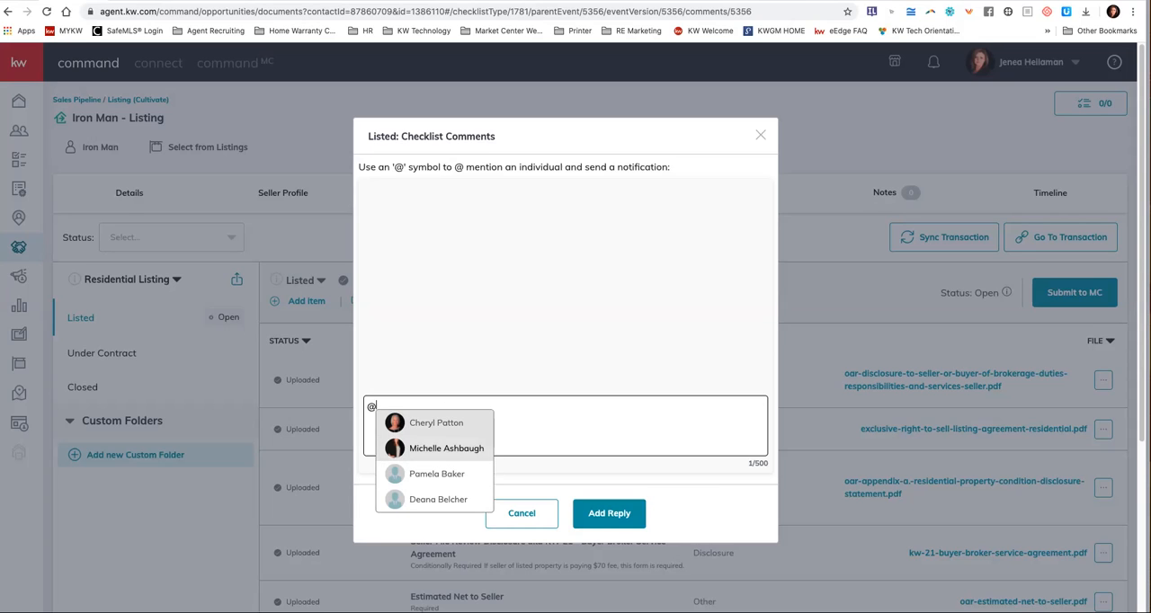
key("Down")
key("Down")
key("Return")
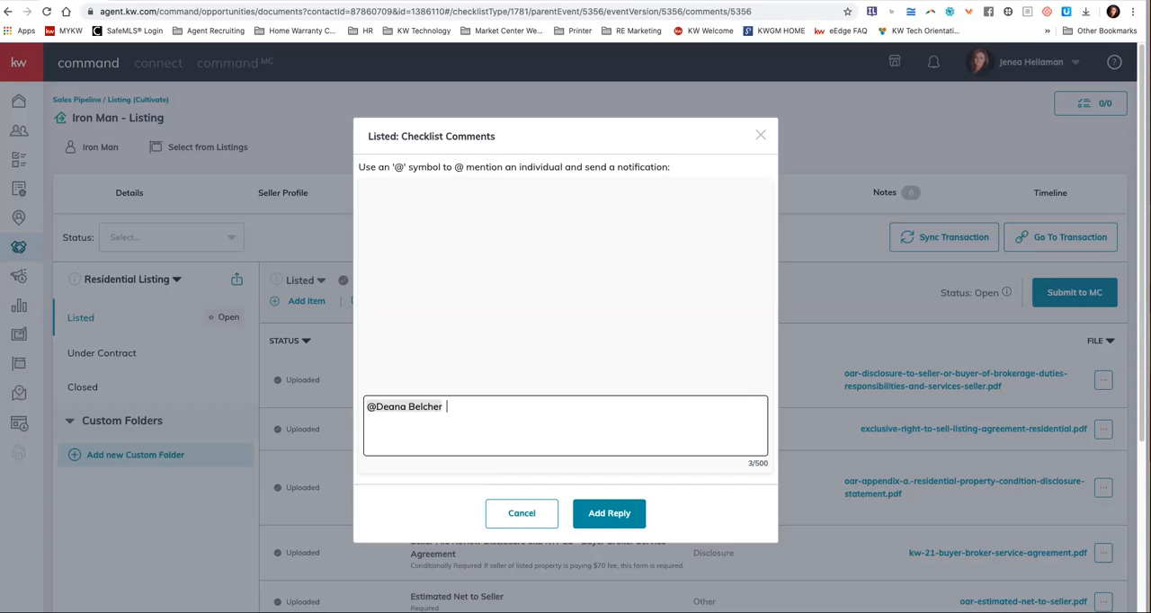
Write "this is a test" after the mention, post the comment and close the checklist comments.
type("test")
key("BackSpace")
key("BackSpace")
key("BackSpace")
type("his is a test")
left_click(610, 514)
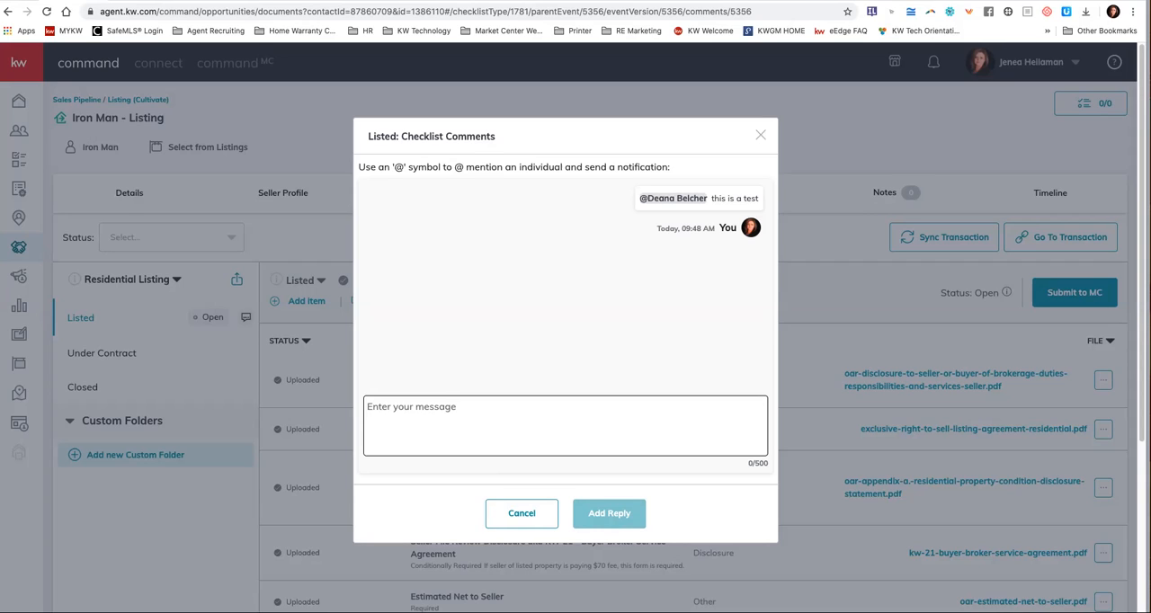
left_click(760, 135)
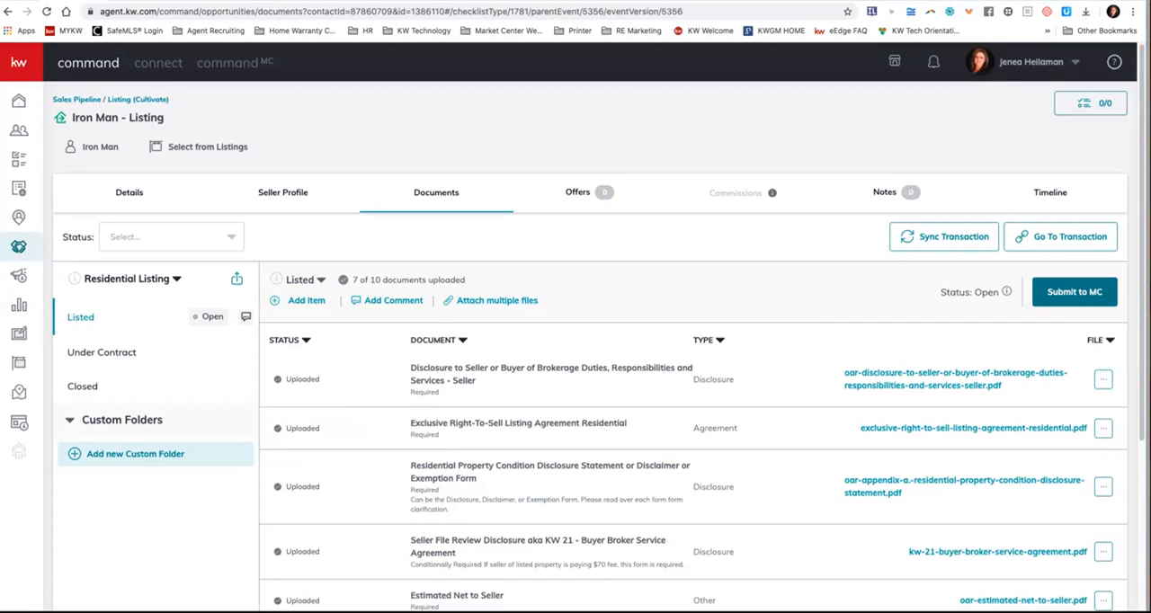
Submit the Listed checklist to the MC for review and confirm the submission.
left_click(1075, 292)
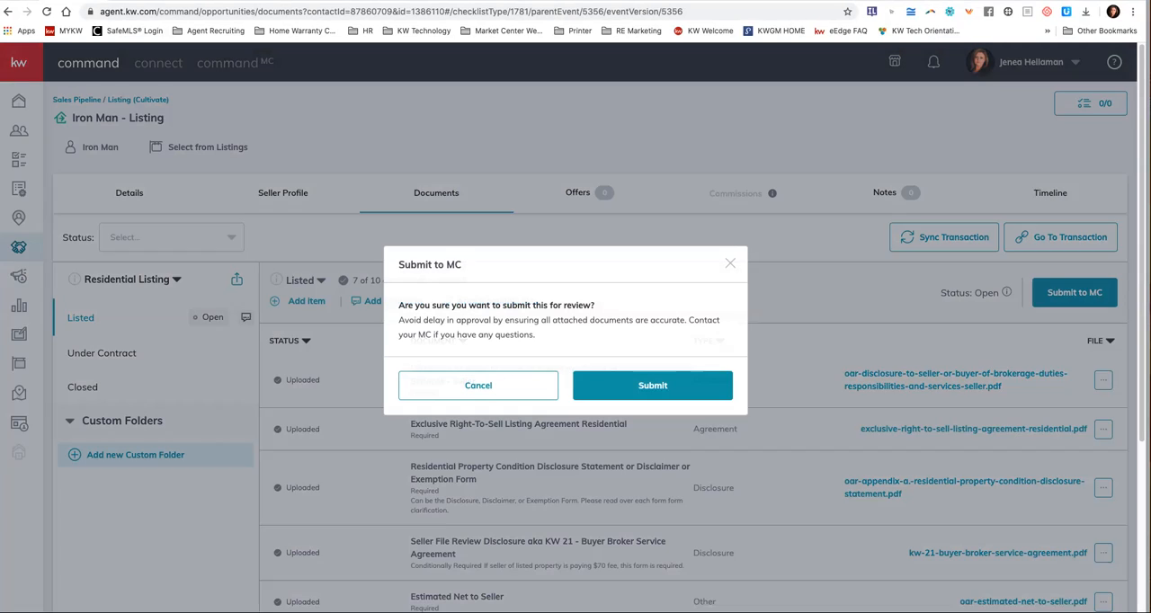
left_click(653, 385)
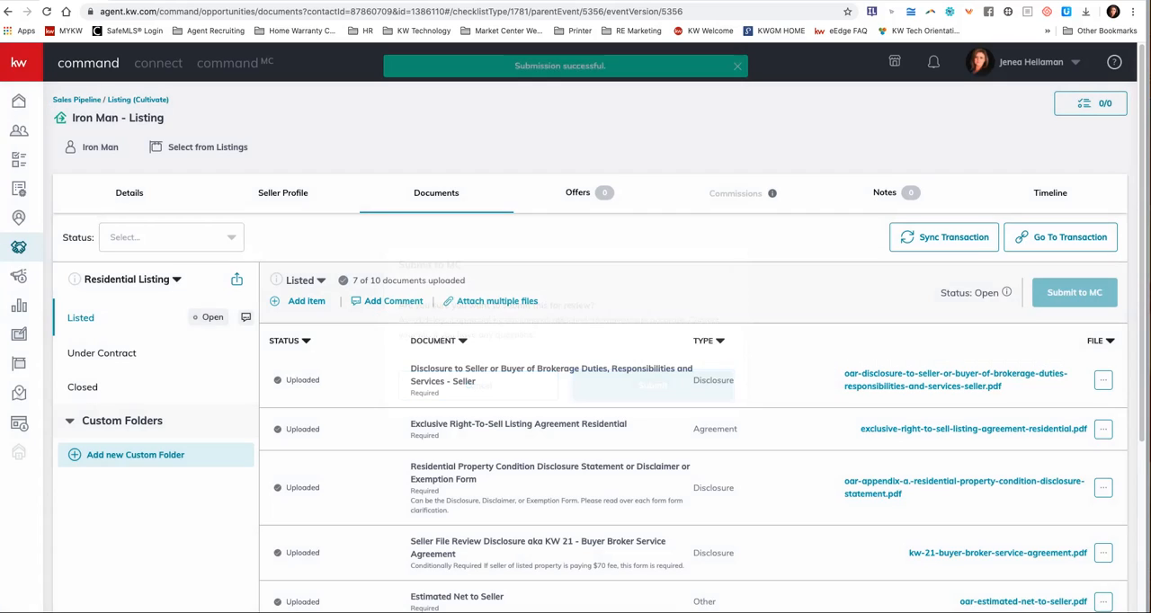